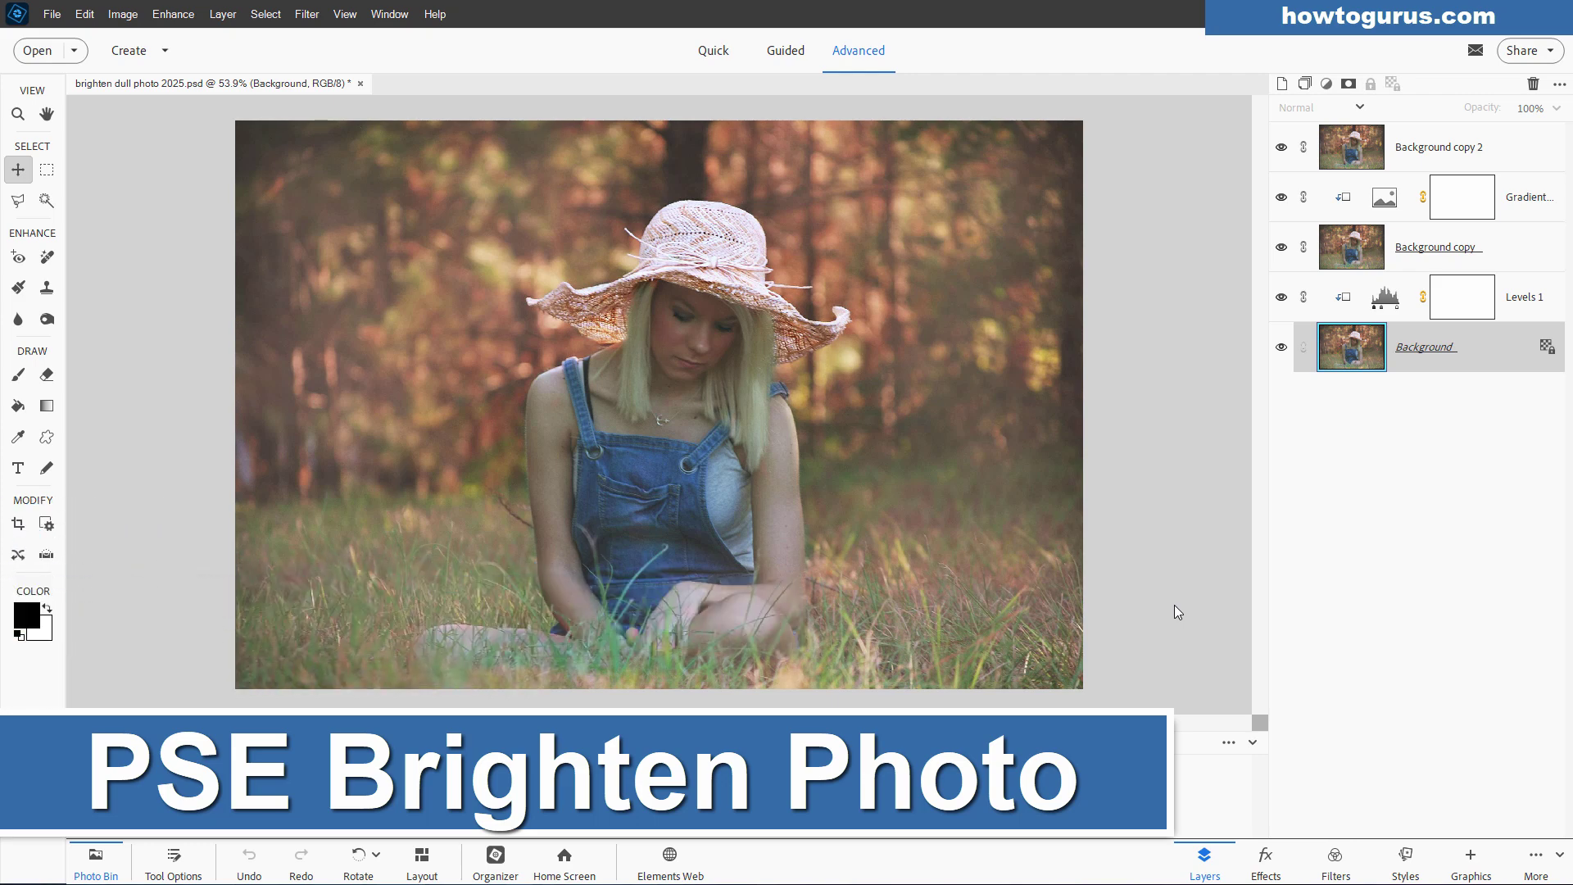
# Step: Delete the four edit layers above Background, leaving only the original photo
pyautogui.click(1281, 147)
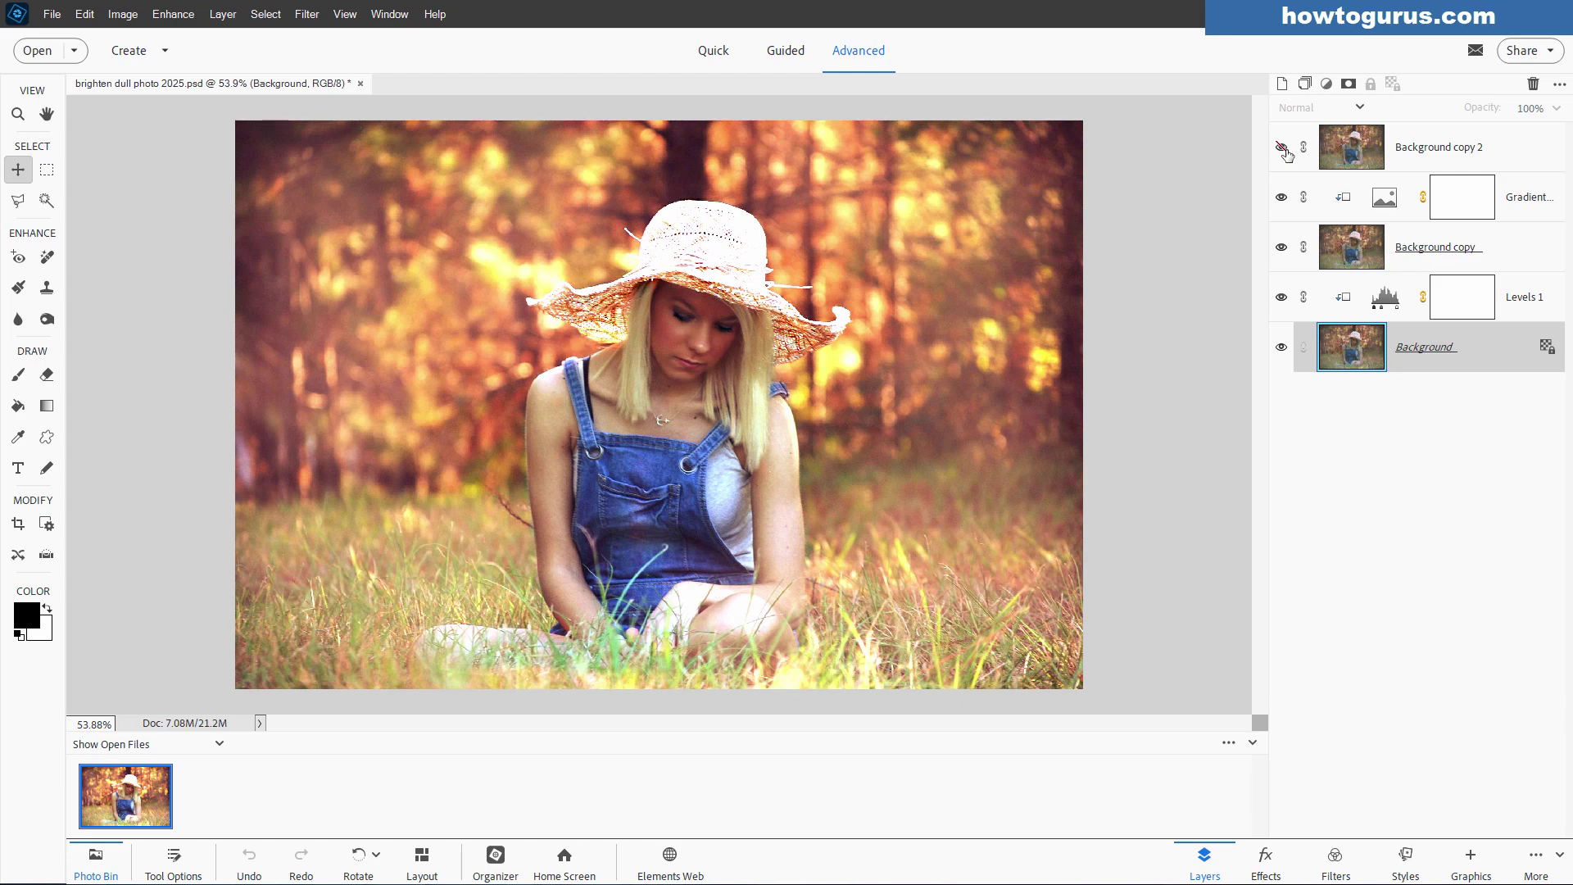
pyautogui.click(1283, 148)
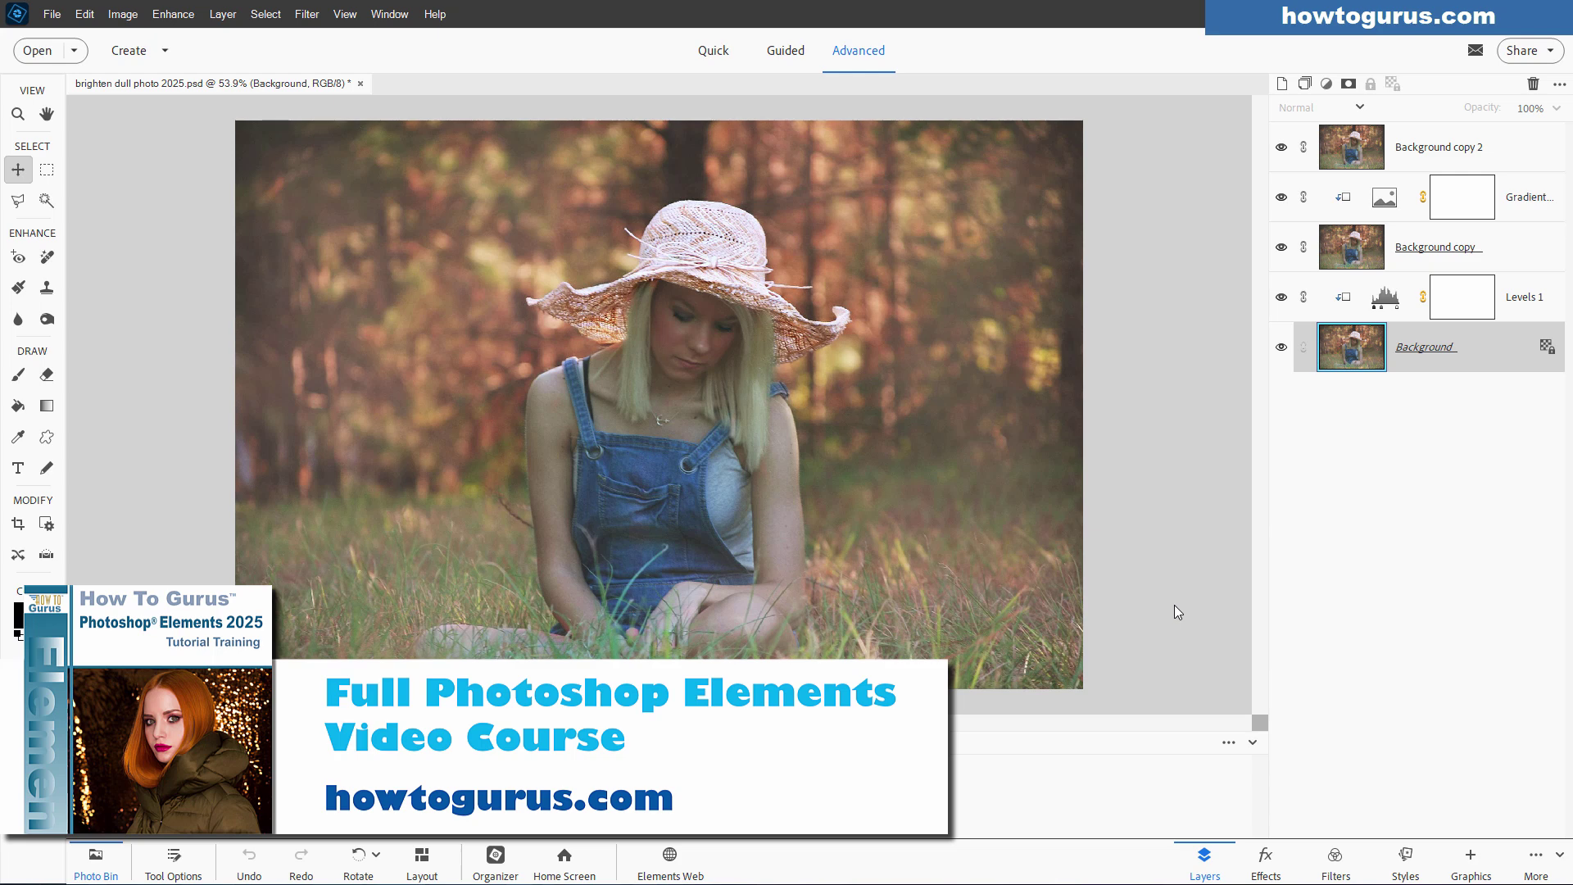
pyautogui.click(1491, 155)
pyautogui.keyDown('shift'); pyautogui.click(1510, 295); pyautogui.keyUp('shift')
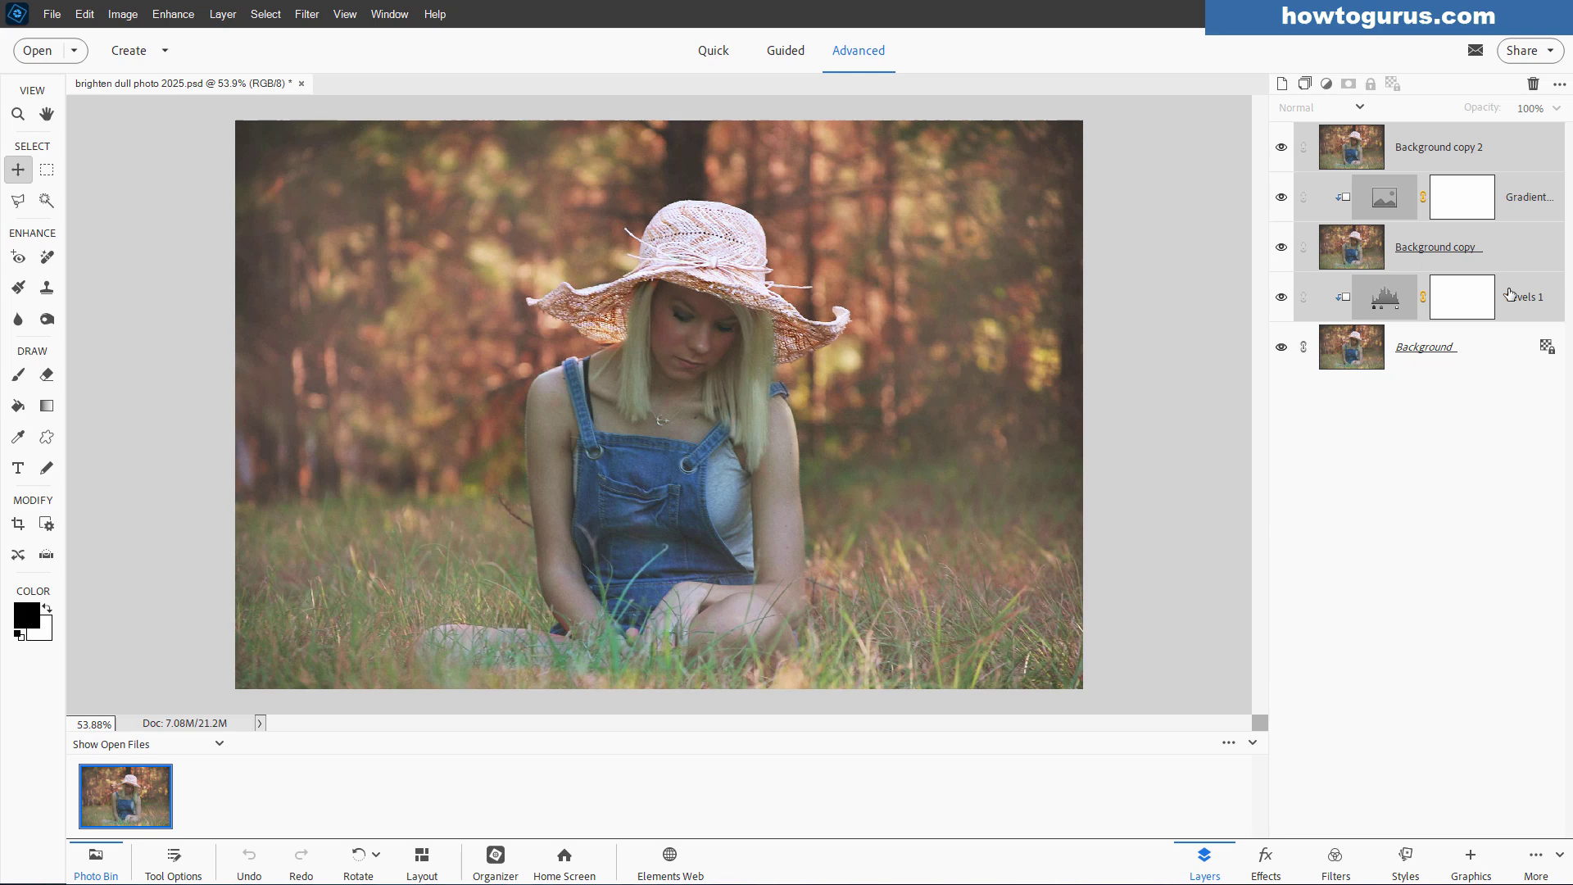
pyautogui.press('Delete')
pyautogui.press('Return')
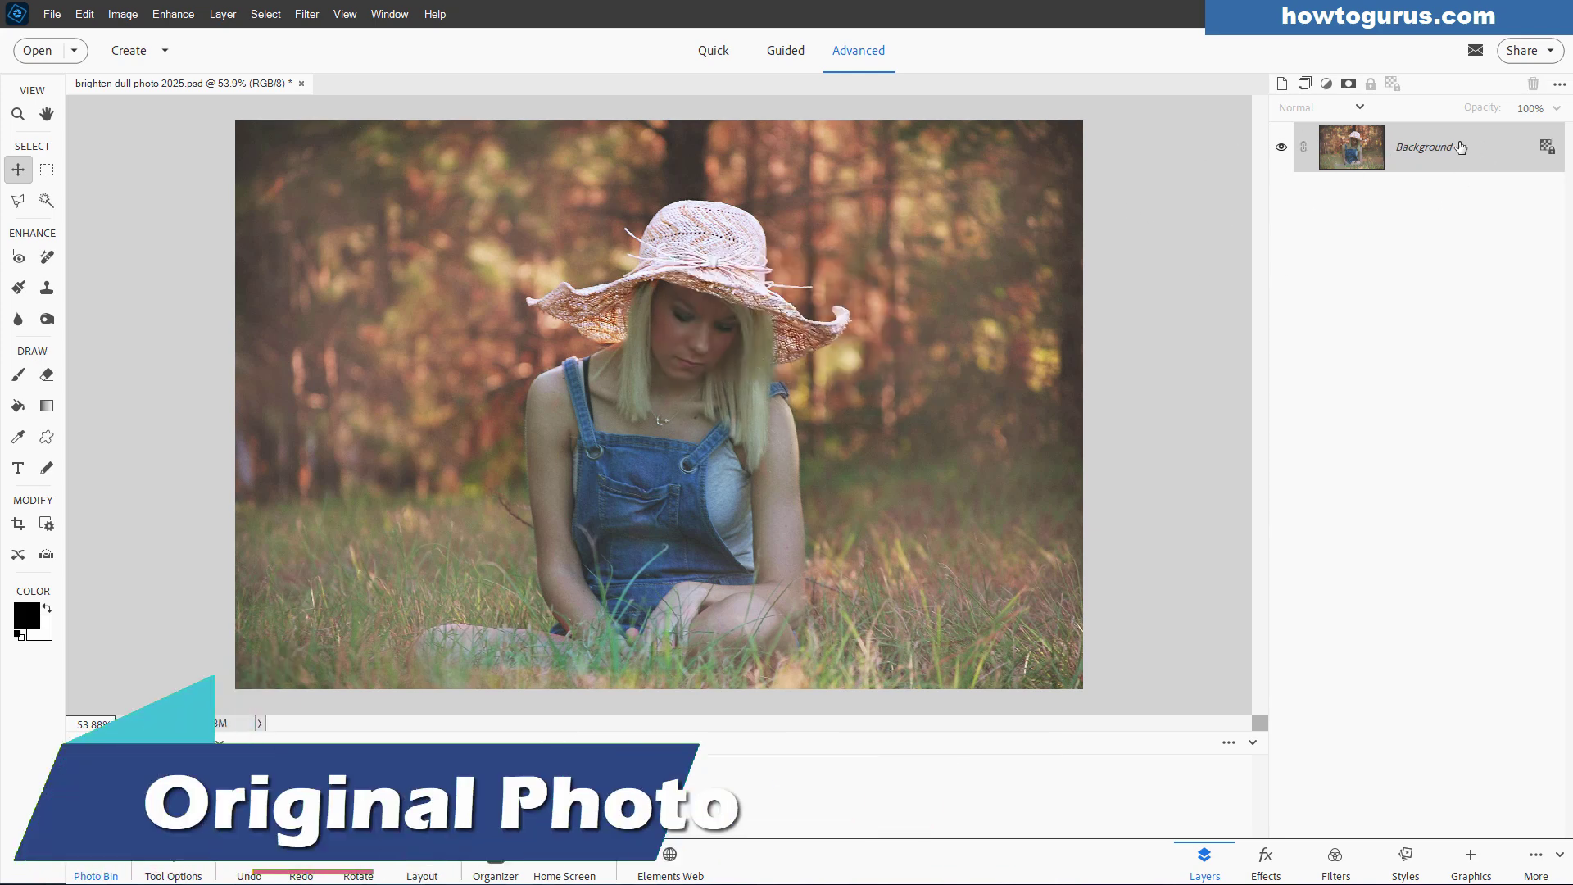
# Step: Duplicate the Background layer as Background copy
pyautogui.rightClick(1407, 149)
pyautogui.click(1432, 197)
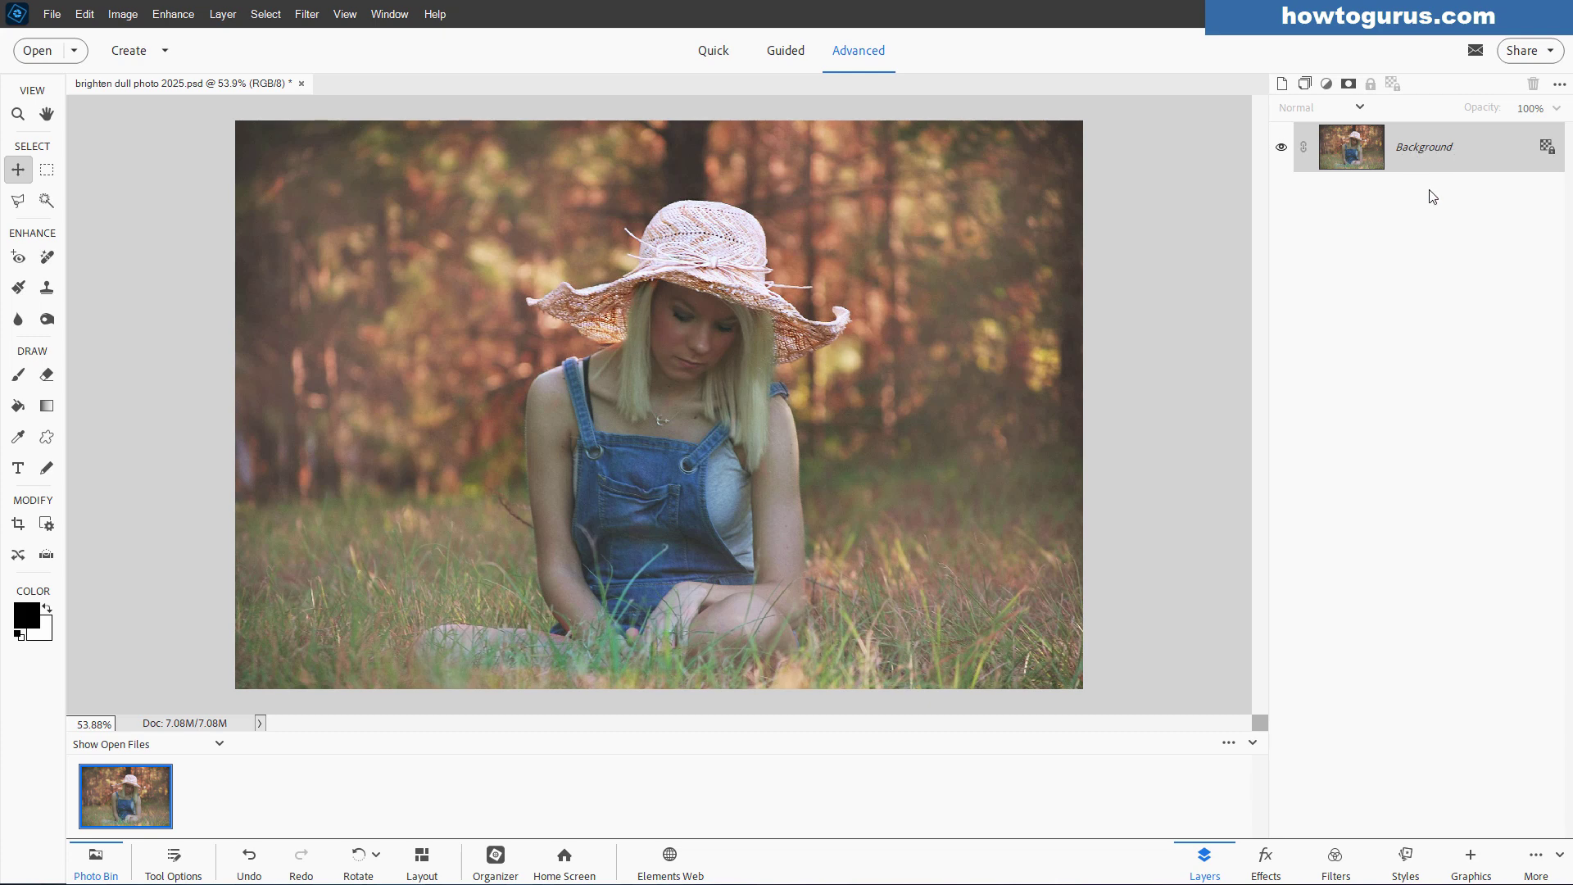
pyautogui.press('Return')
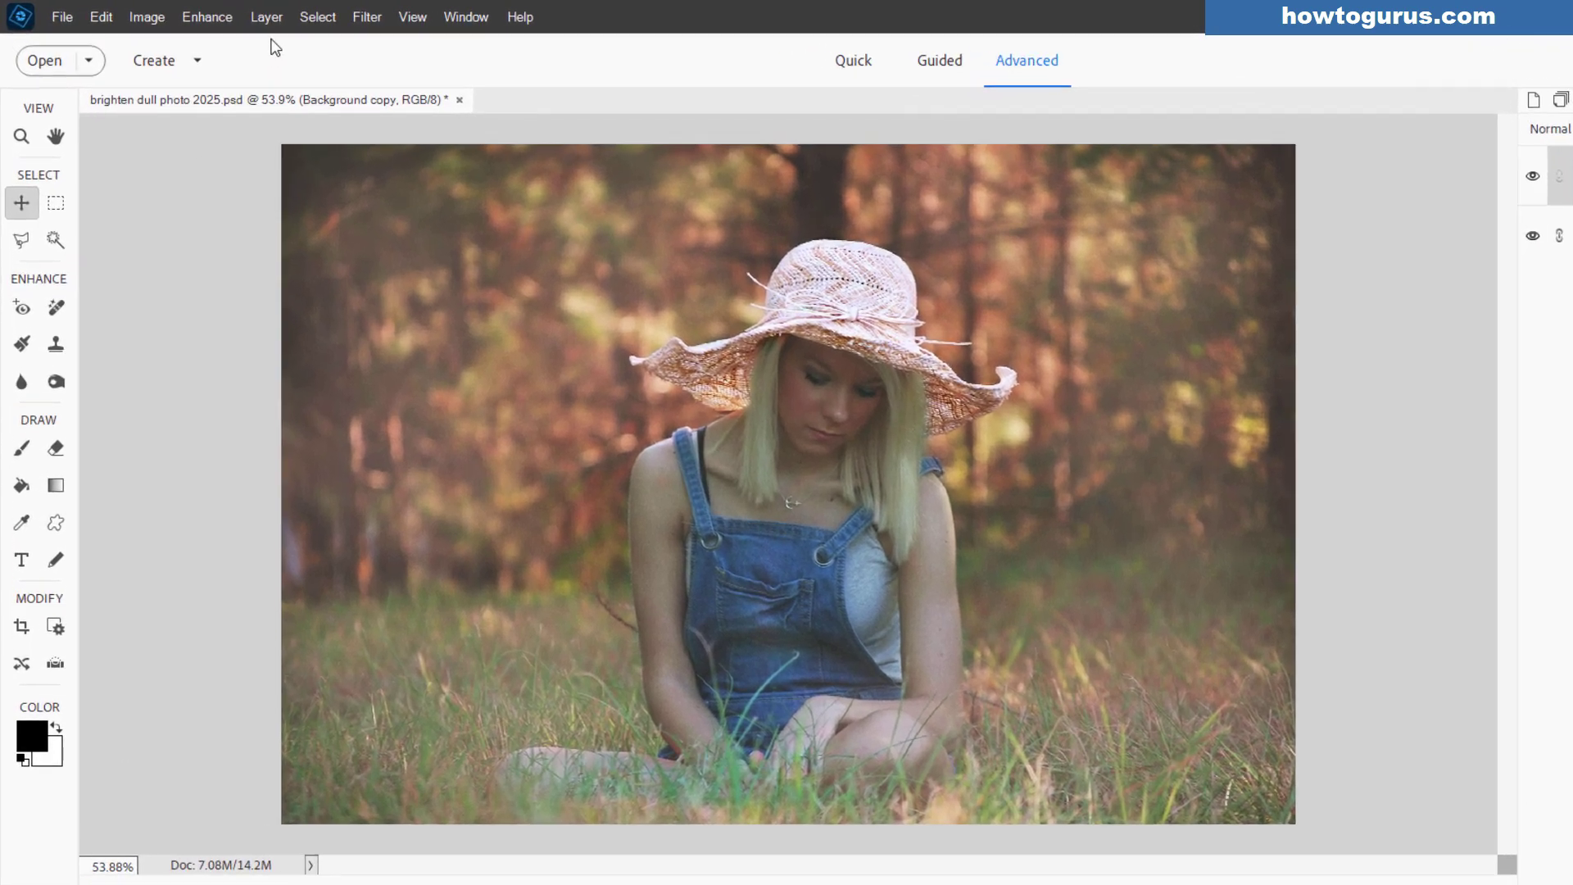
# Step: Add a Gradient Map adjustment layer clipped to Background copy
pyautogui.click(222, 14)
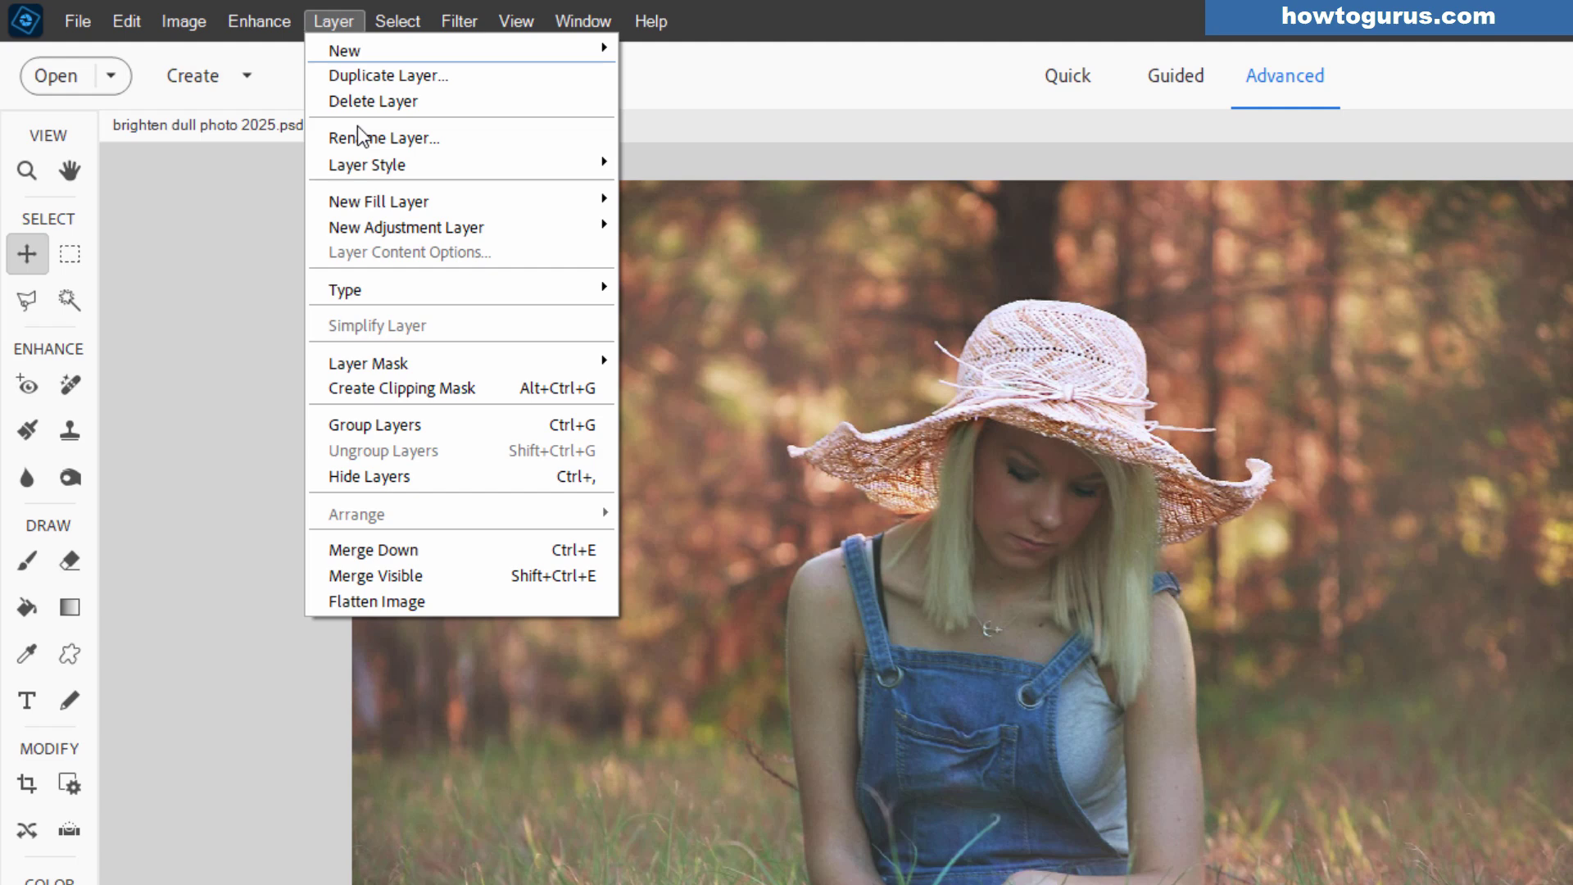
pyautogui.moveTo(392, 236)
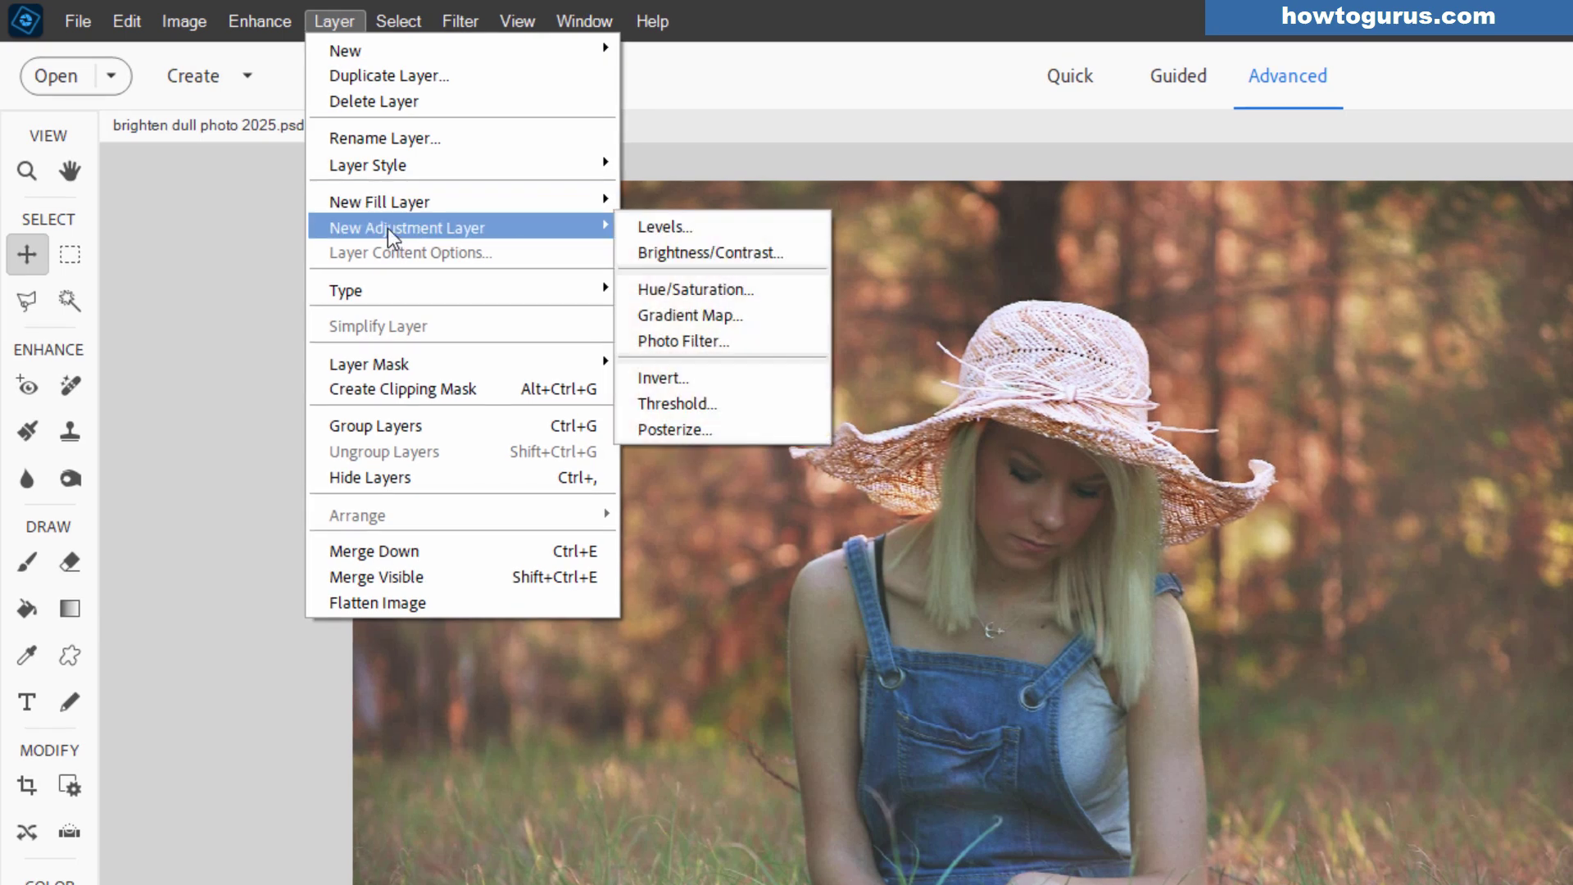
pyautogui.click(684, 315)
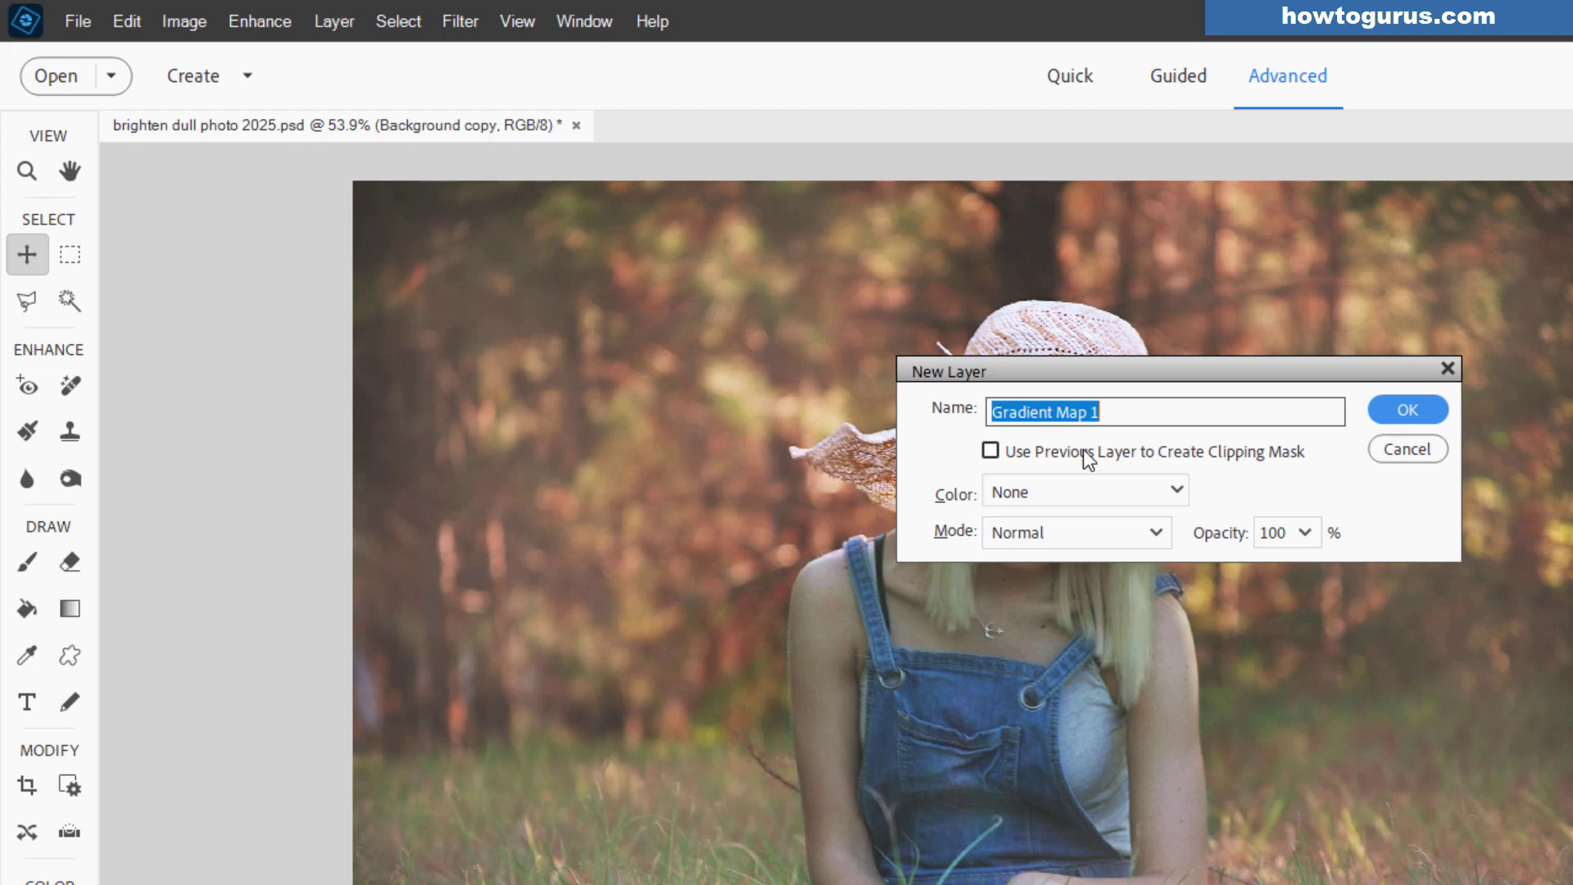
pyautogui.click(990, 450)
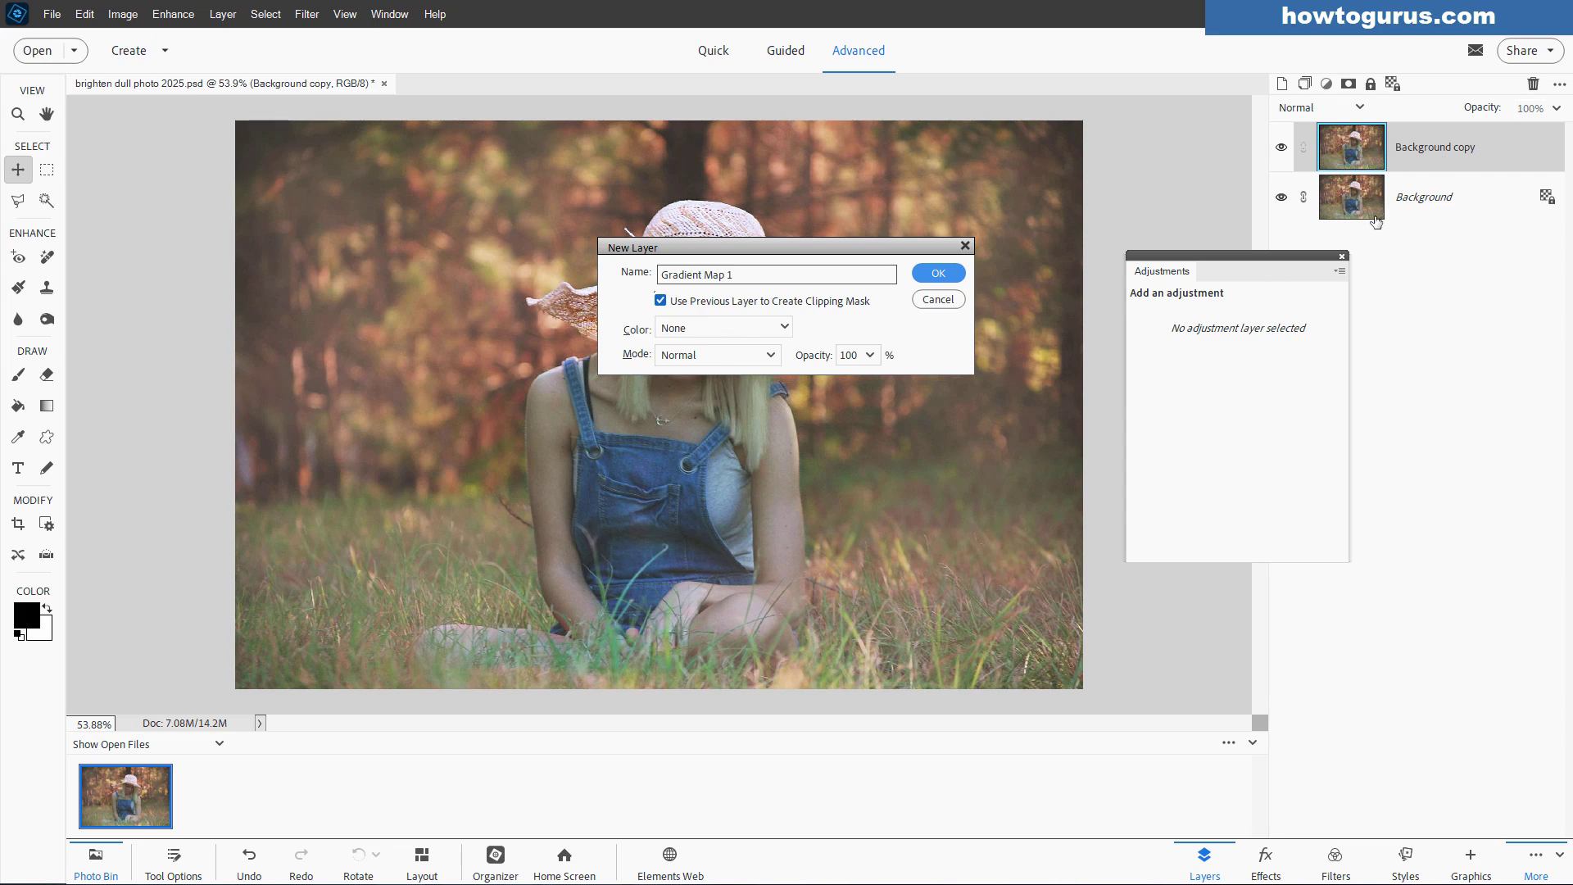
pyautogui.click(939, 274)
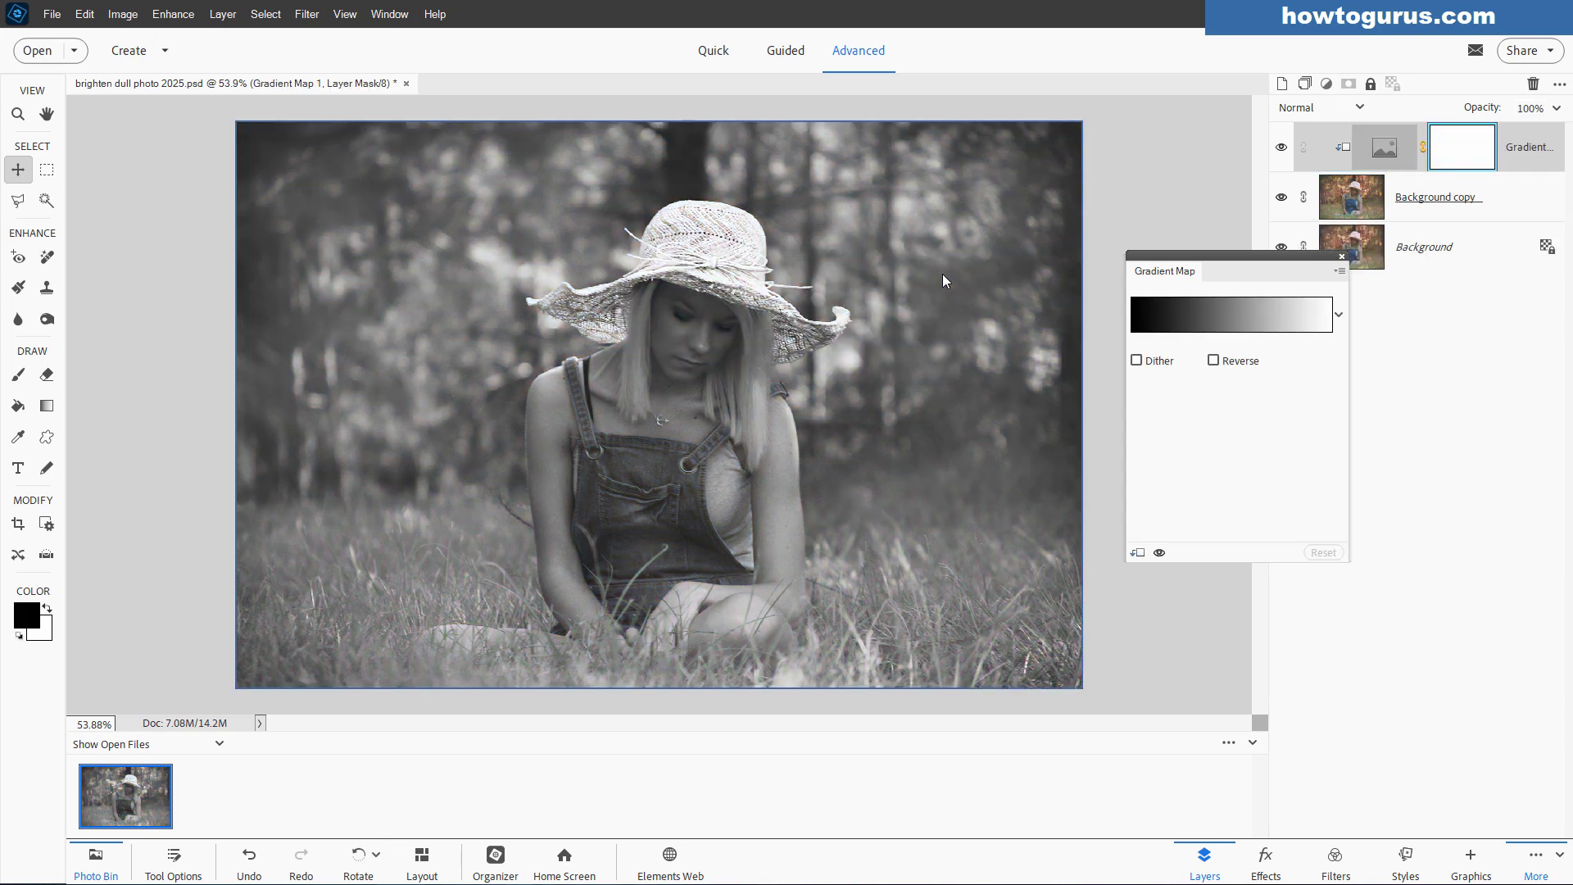
# Step: Set the gradient map to the Violet, Orange preset after trying Blue, Red, Yellow
pyautogui.moveTo(1194, 258); pyautogui.dragTo(961, 288)
pyautogui.click(1107, 348)
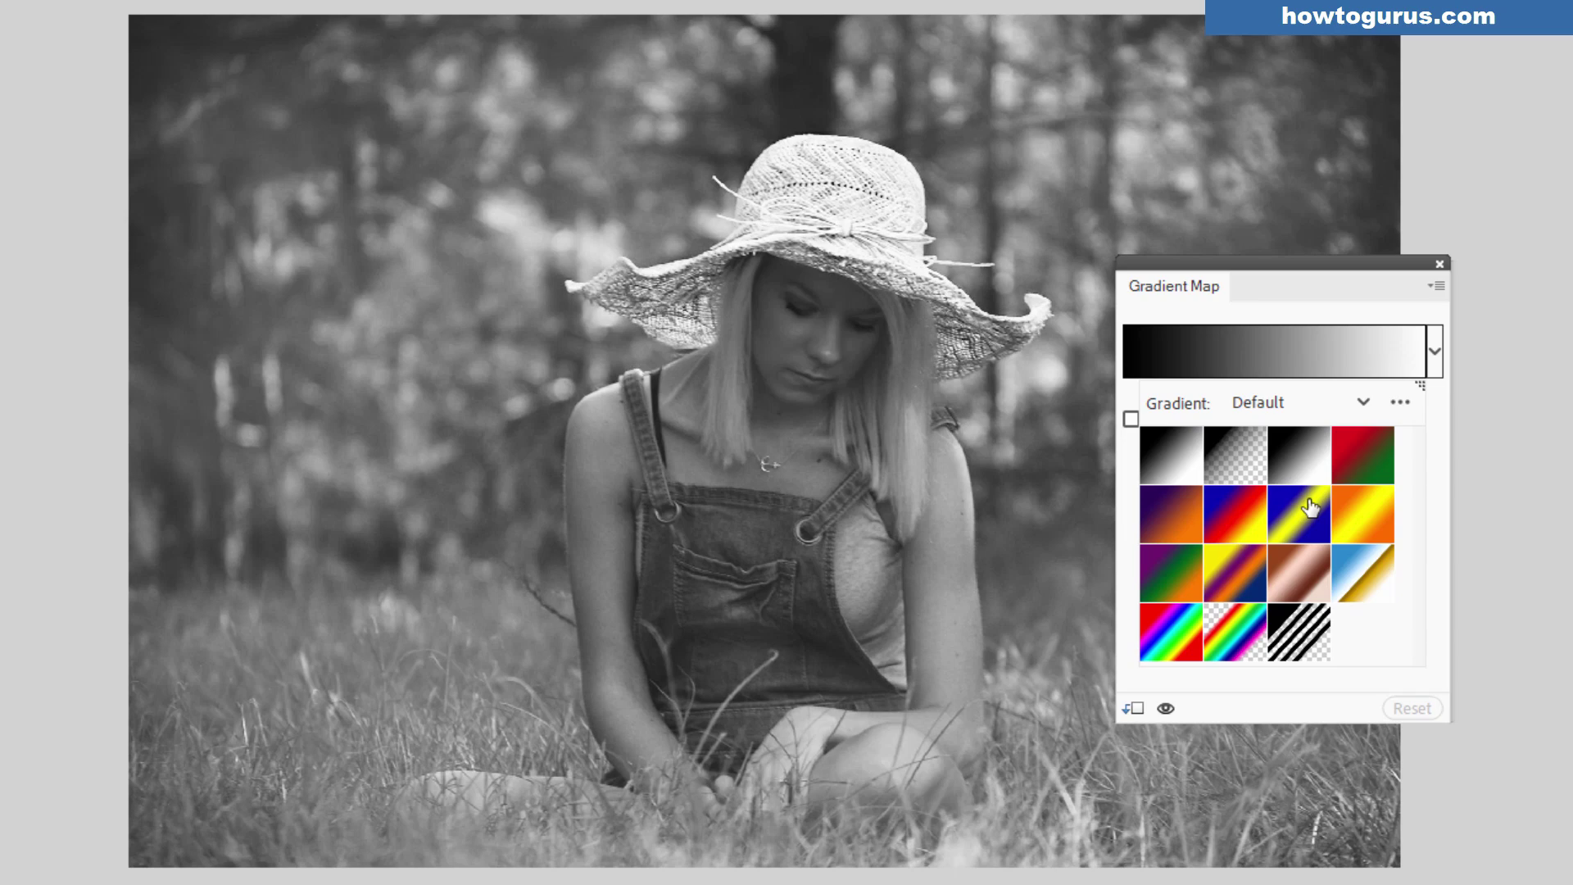
pyautogui.click(1243, 528)
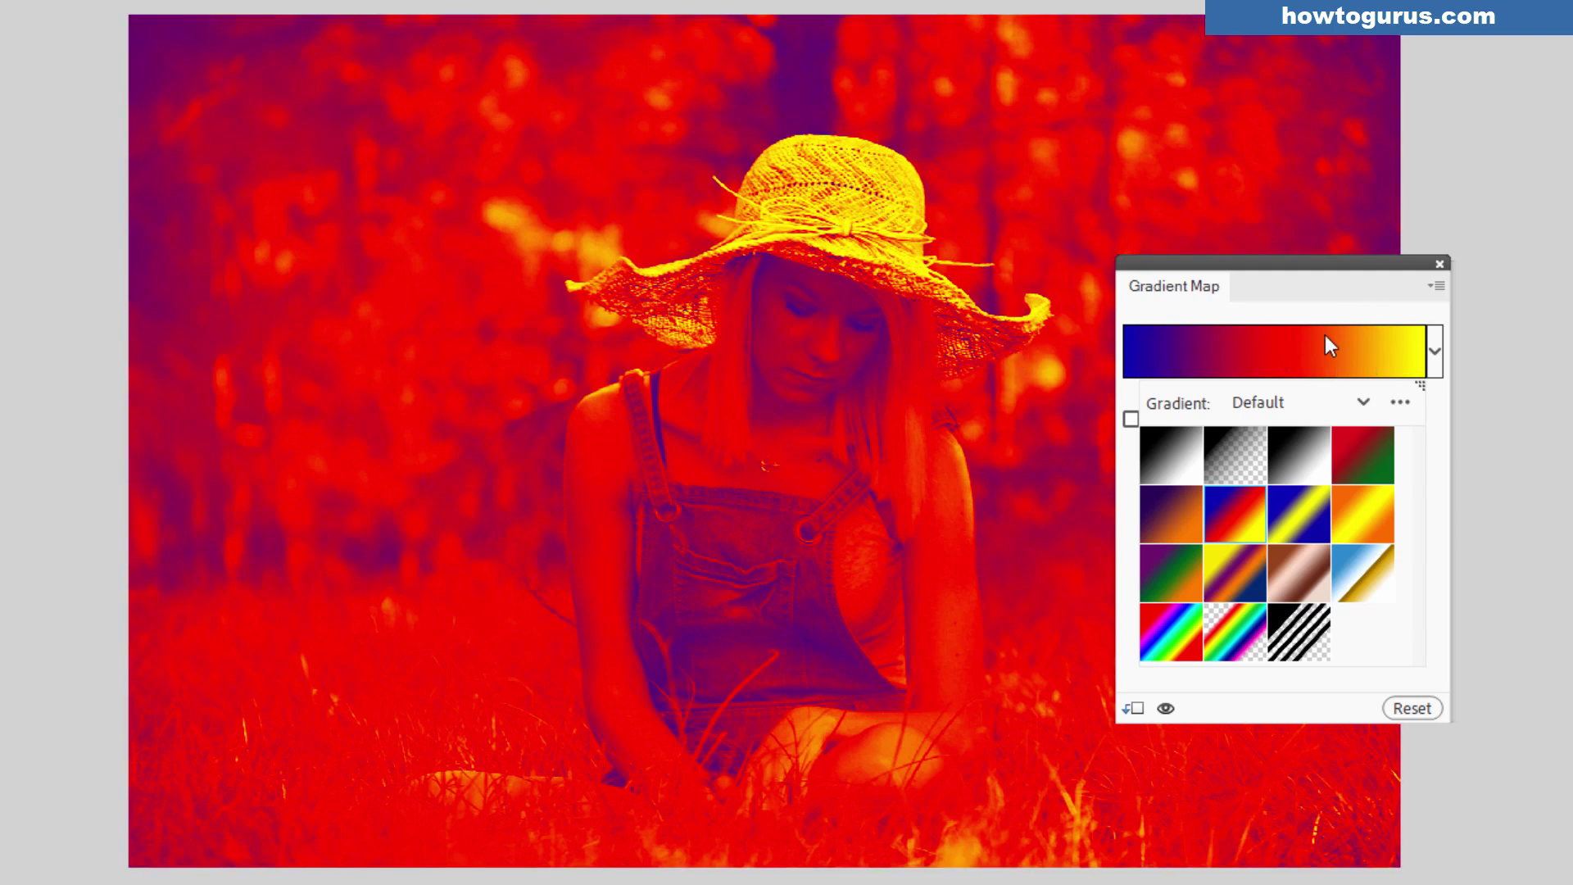
pyautogui.click(1168, 521)
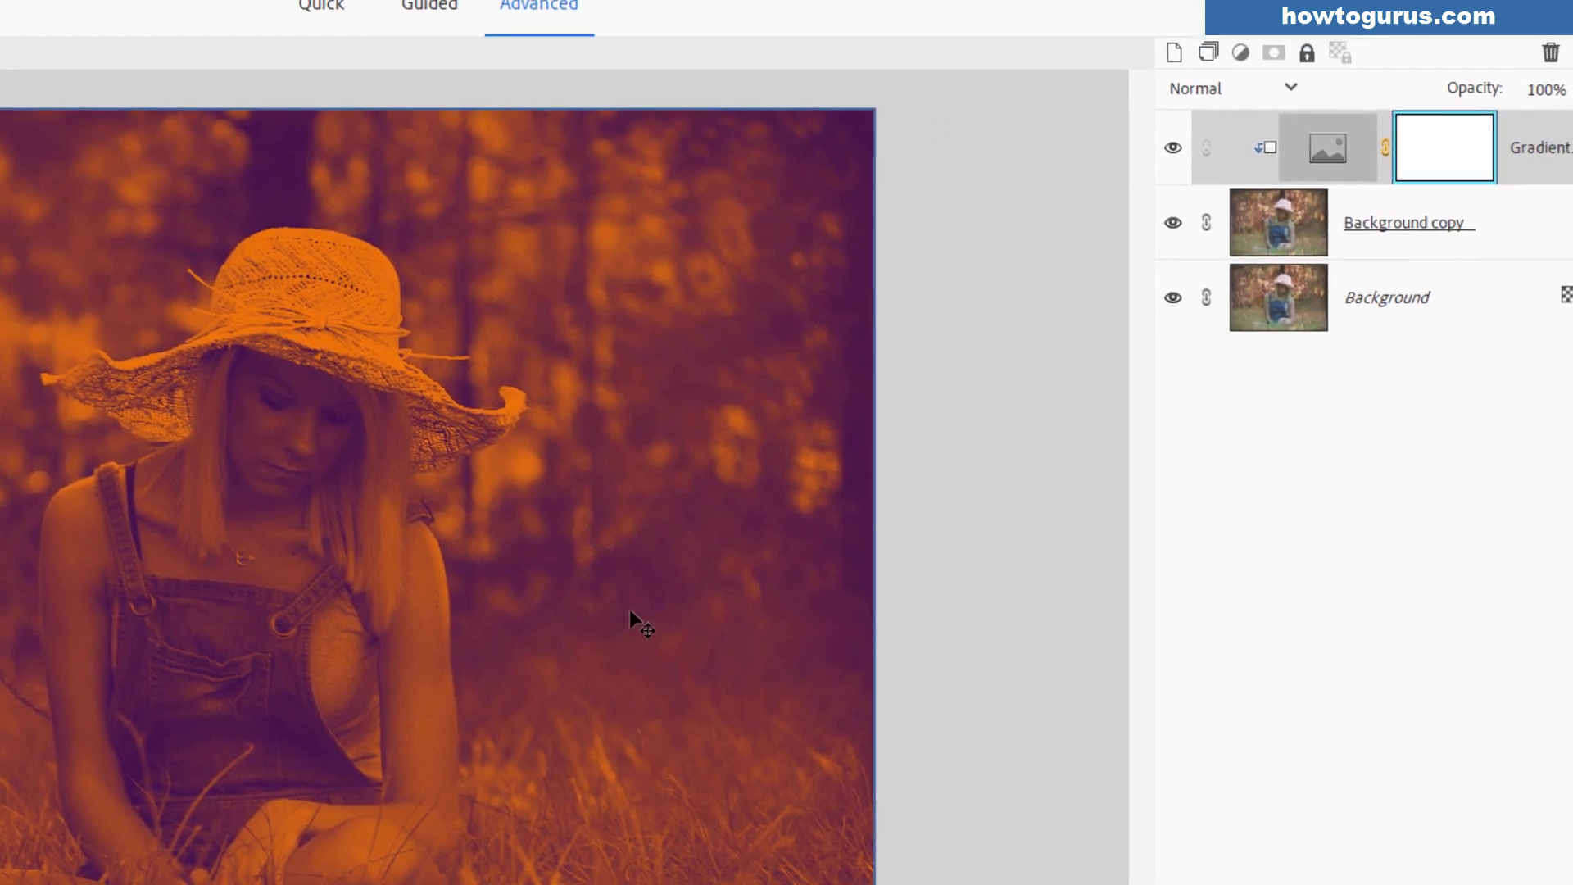
# Step: Change the Background copy layer's blend mode to Soft Light
pyautogui.click(1523, 244)
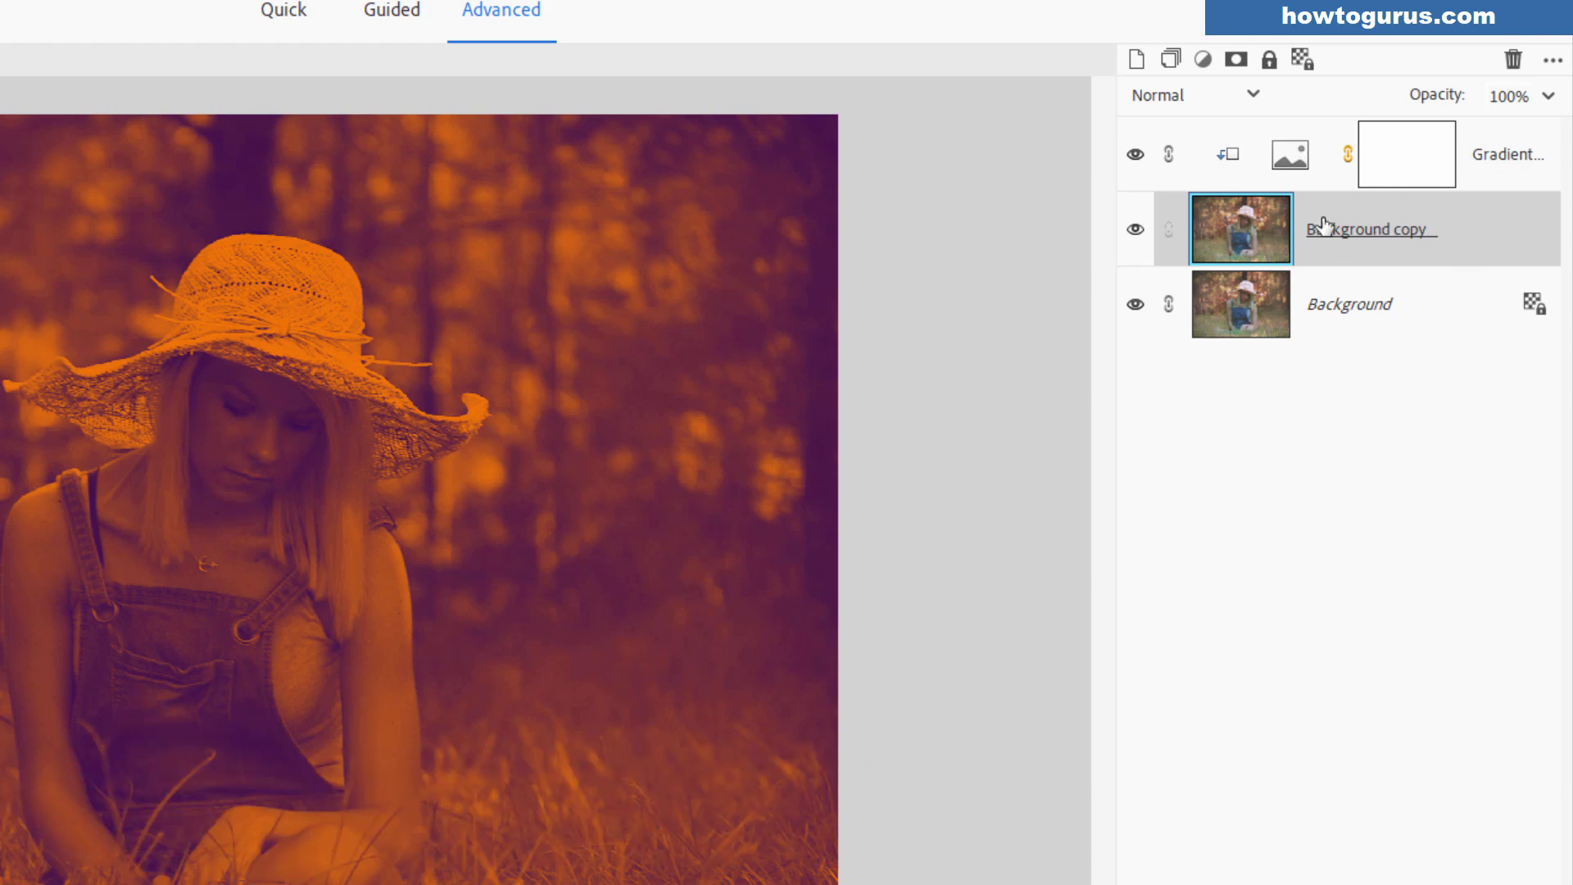
pyautogui.click(1166, 97)
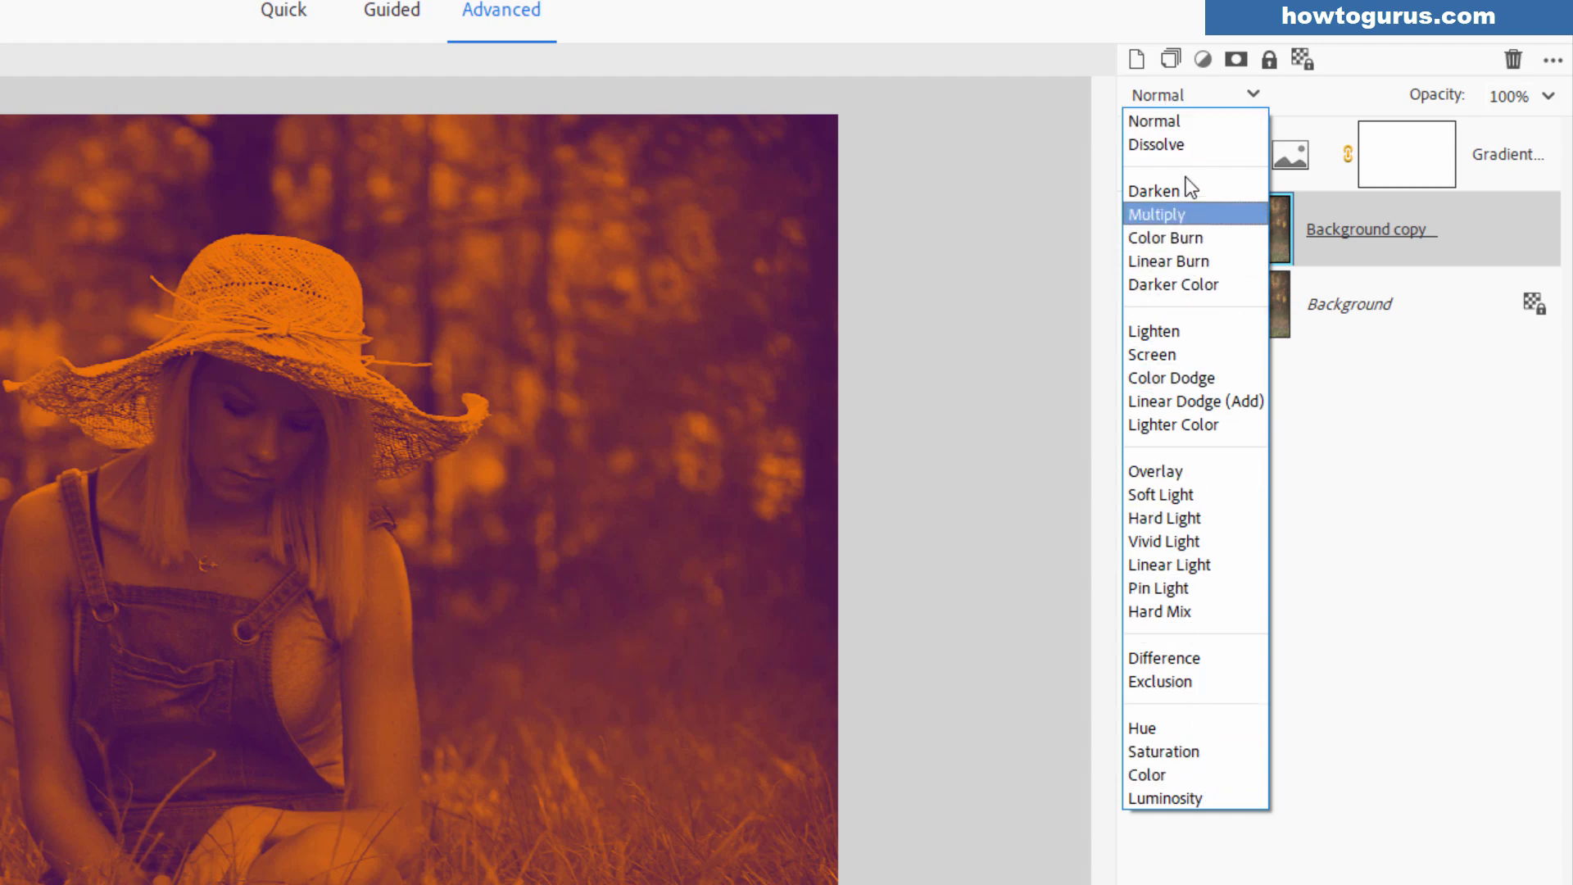
pyautogui.click(1177, 119)
pyautogui.click(1157, 100)
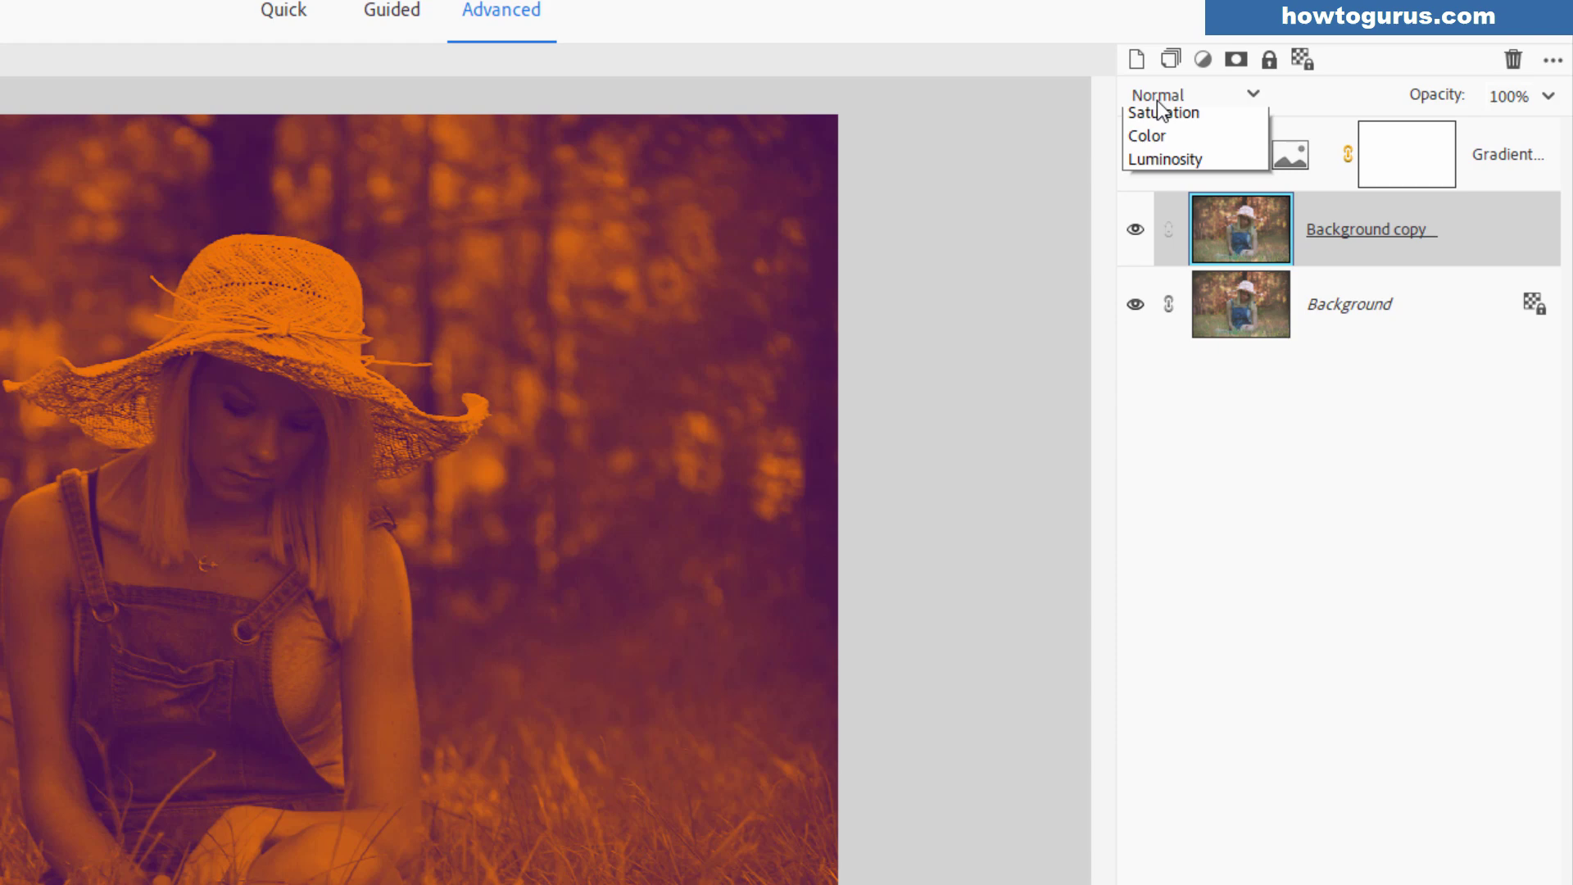
pyautogui.click(1157, 100)
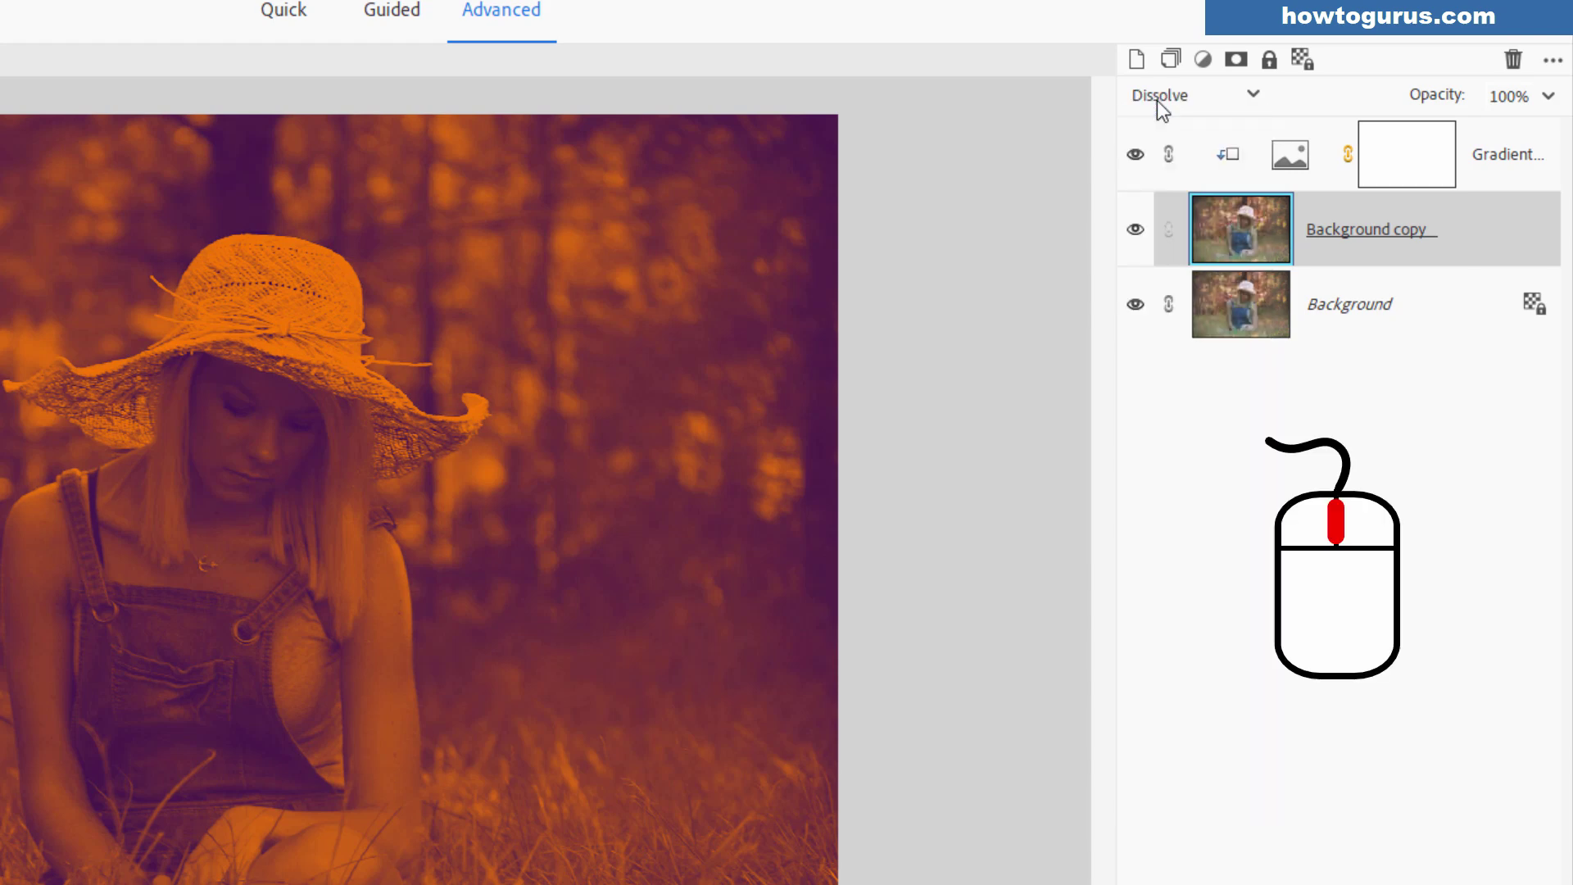
pyautogui.scroll(-2, 1157, 100)
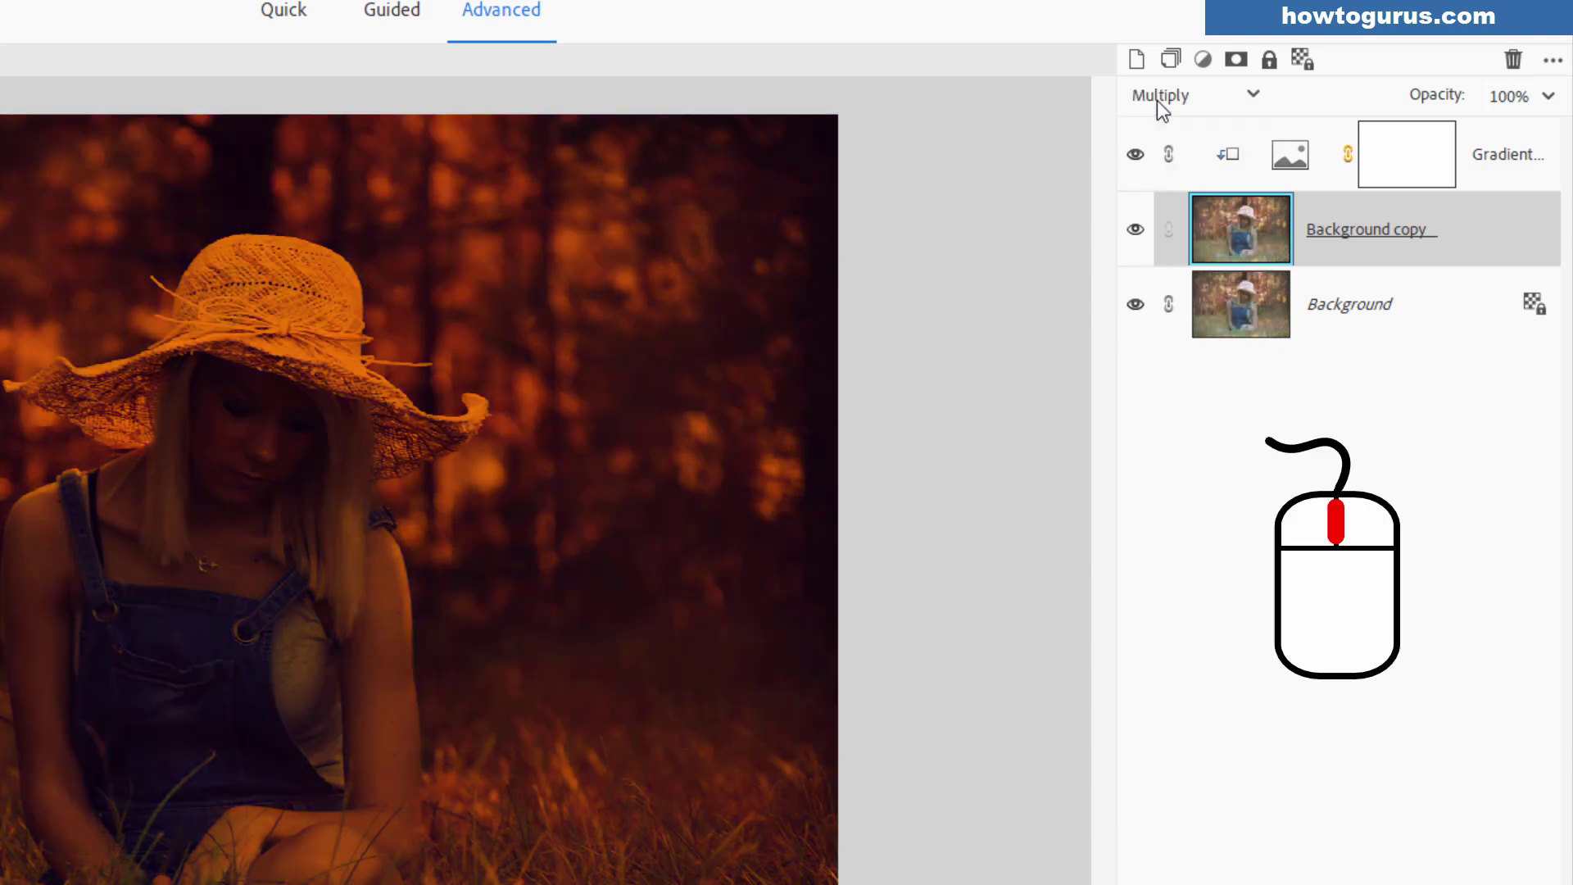
pyautogui.scroll(-3, 1157, 100)
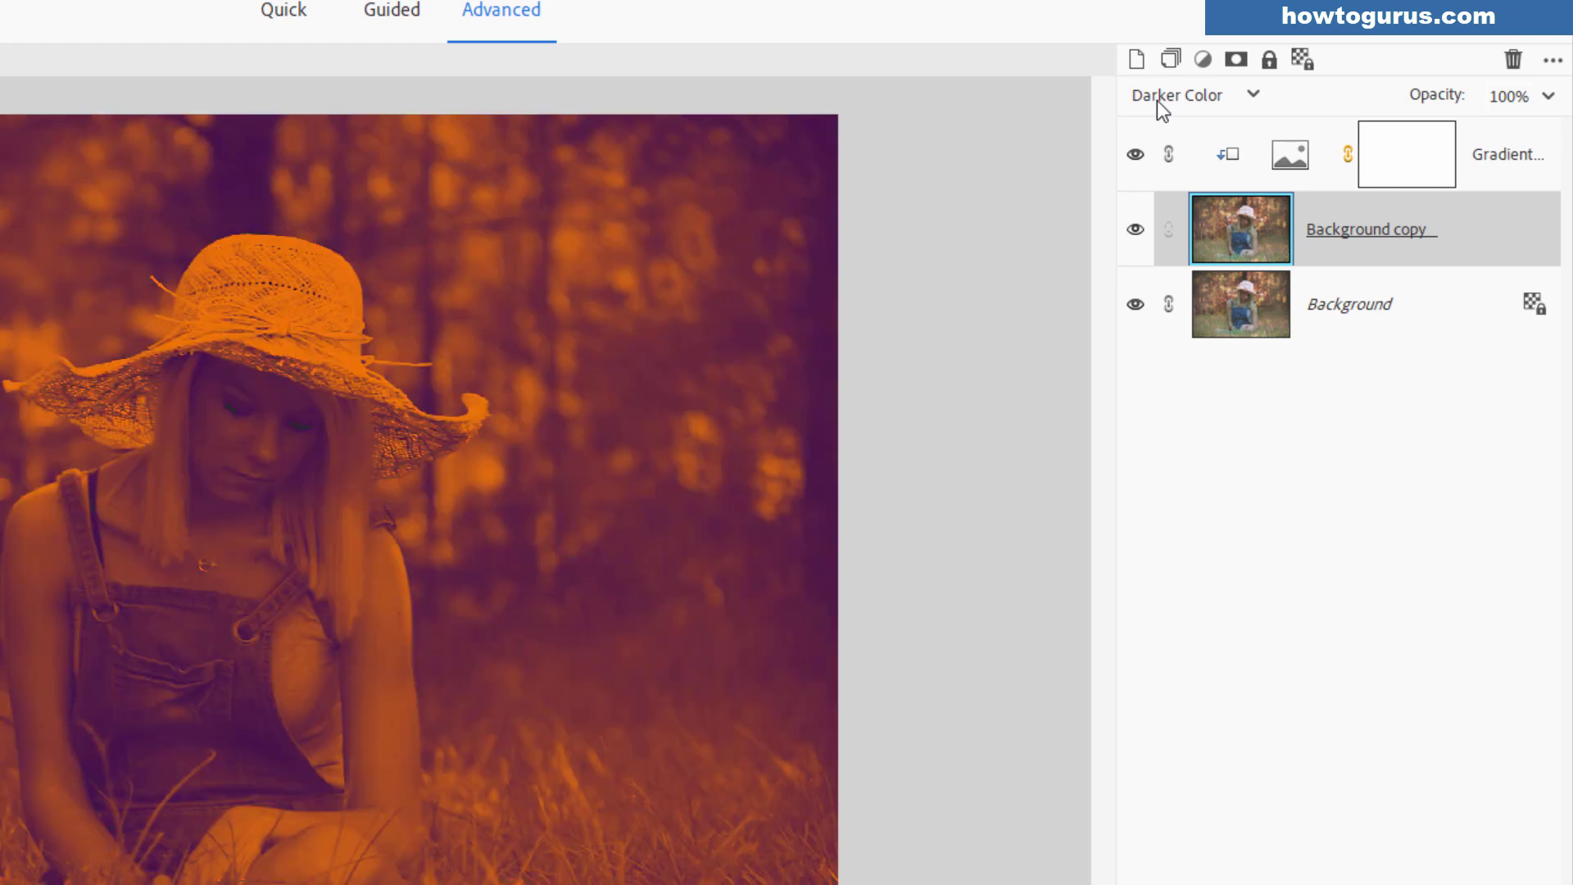
pyautogui.scroll(-1, 1157, 100)
pyautogui.scroll(-1, 1157, 100)
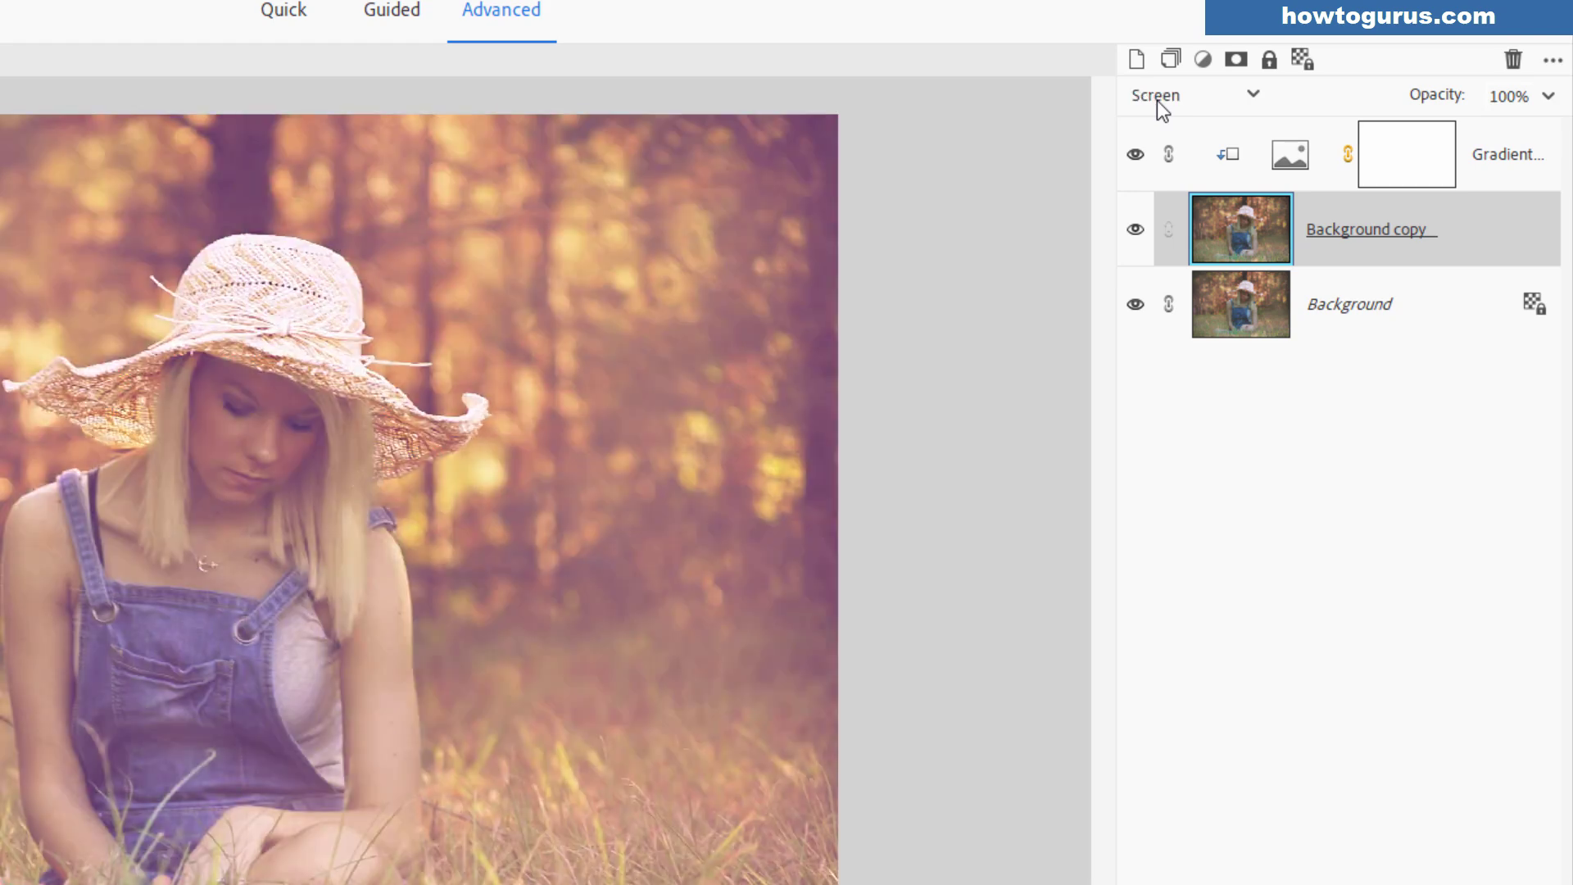
pyautogui.scroll(1, 1157, 100)
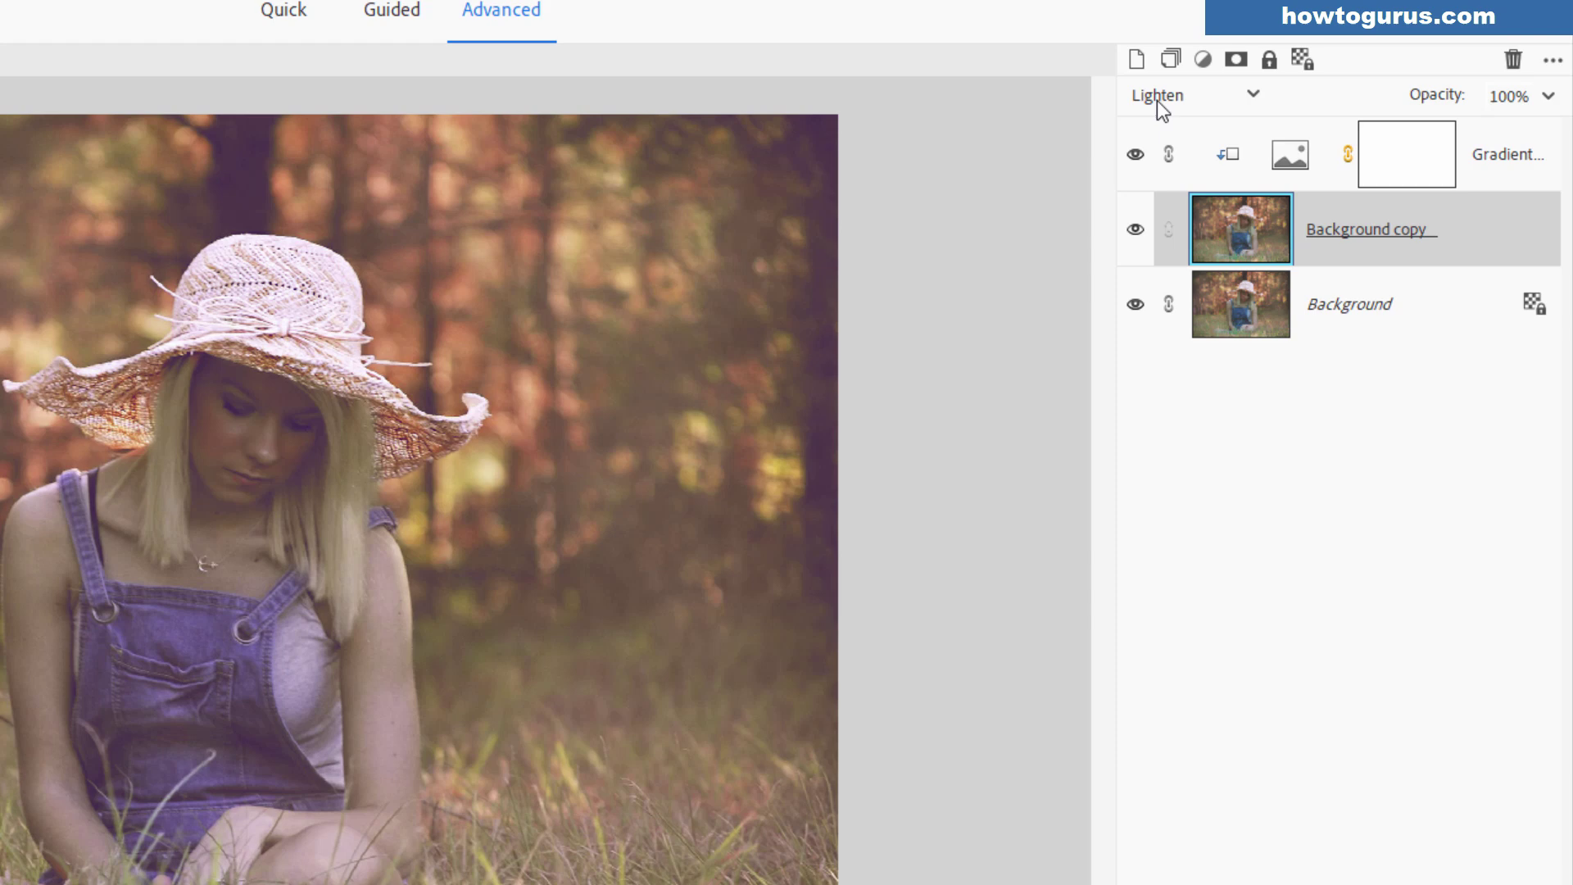
pyautogui.scroll(-1, 1157, 100)
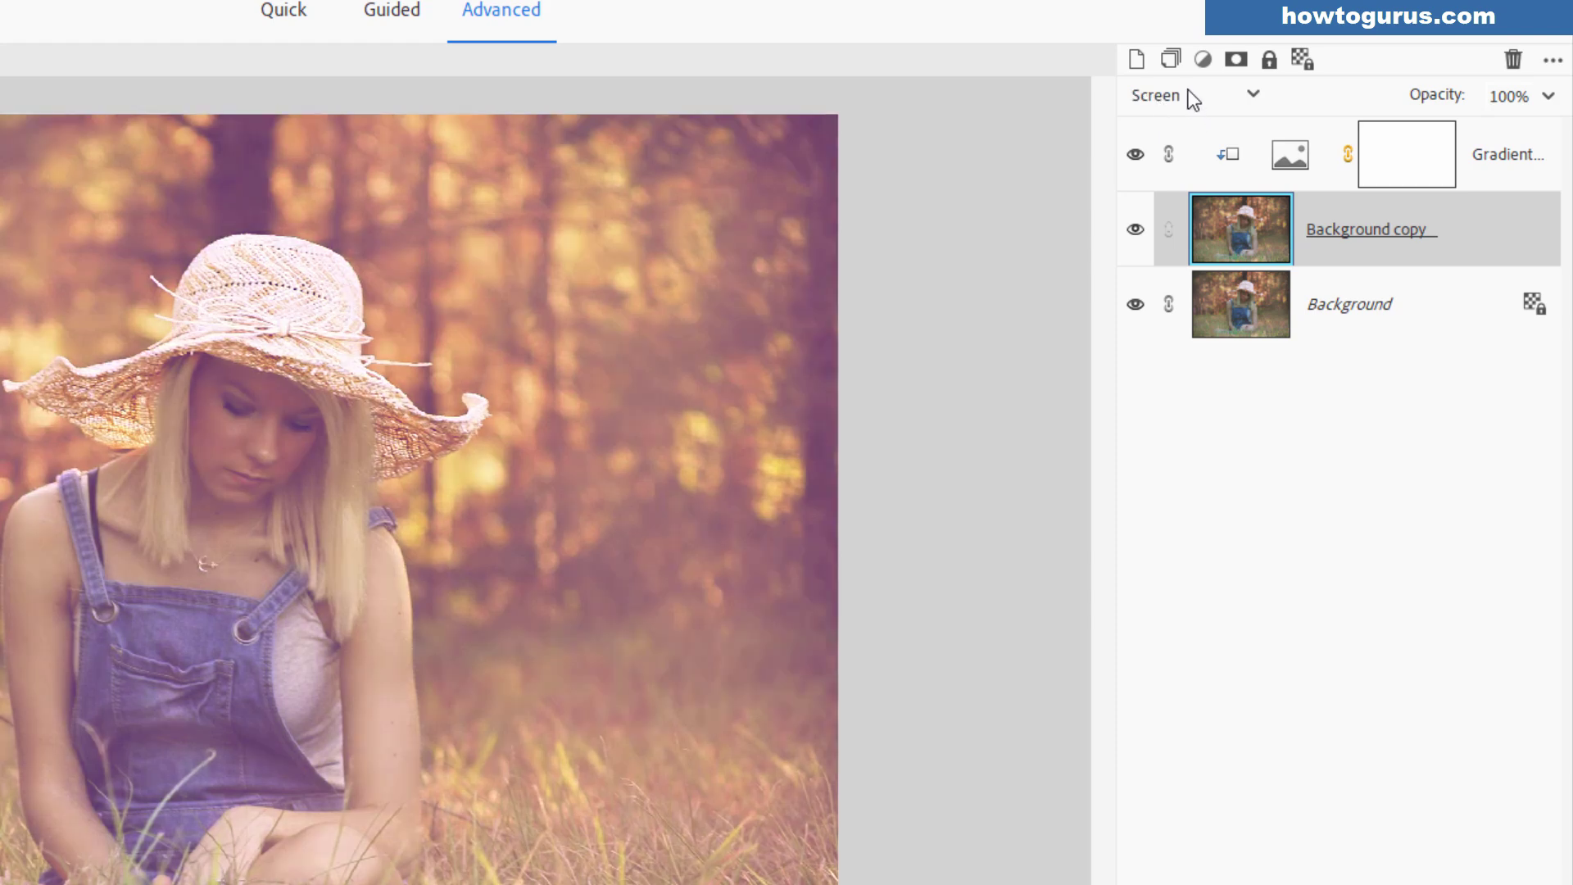
pyautogui.scroll(-1, 1188, 90)
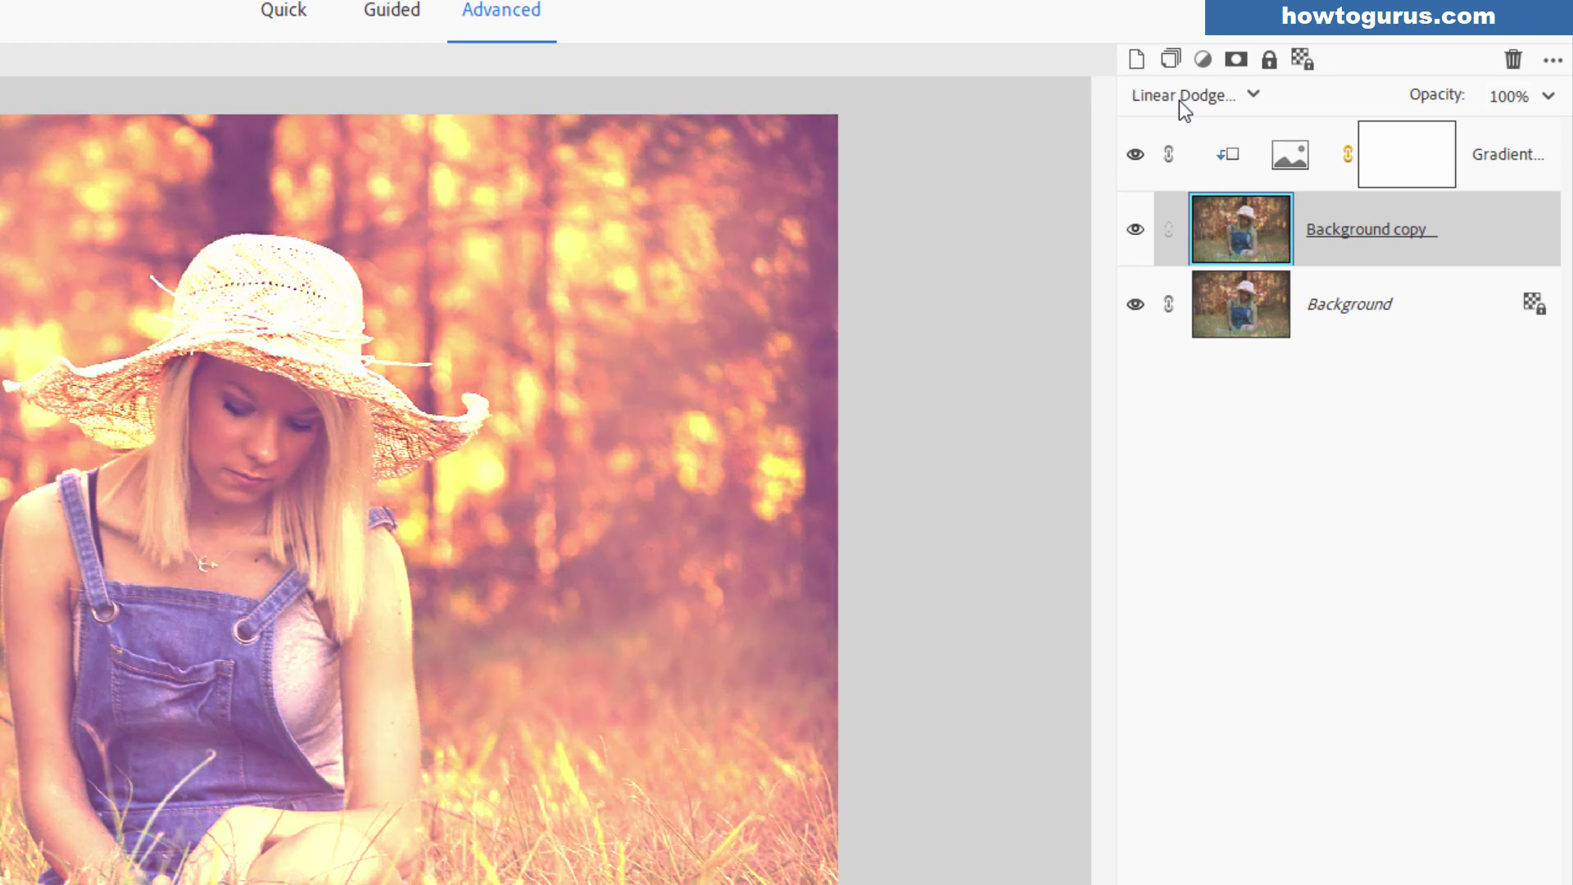
pyautogui.scroll(-1, 1178, 100)
pyautogui.click(1227, 95)
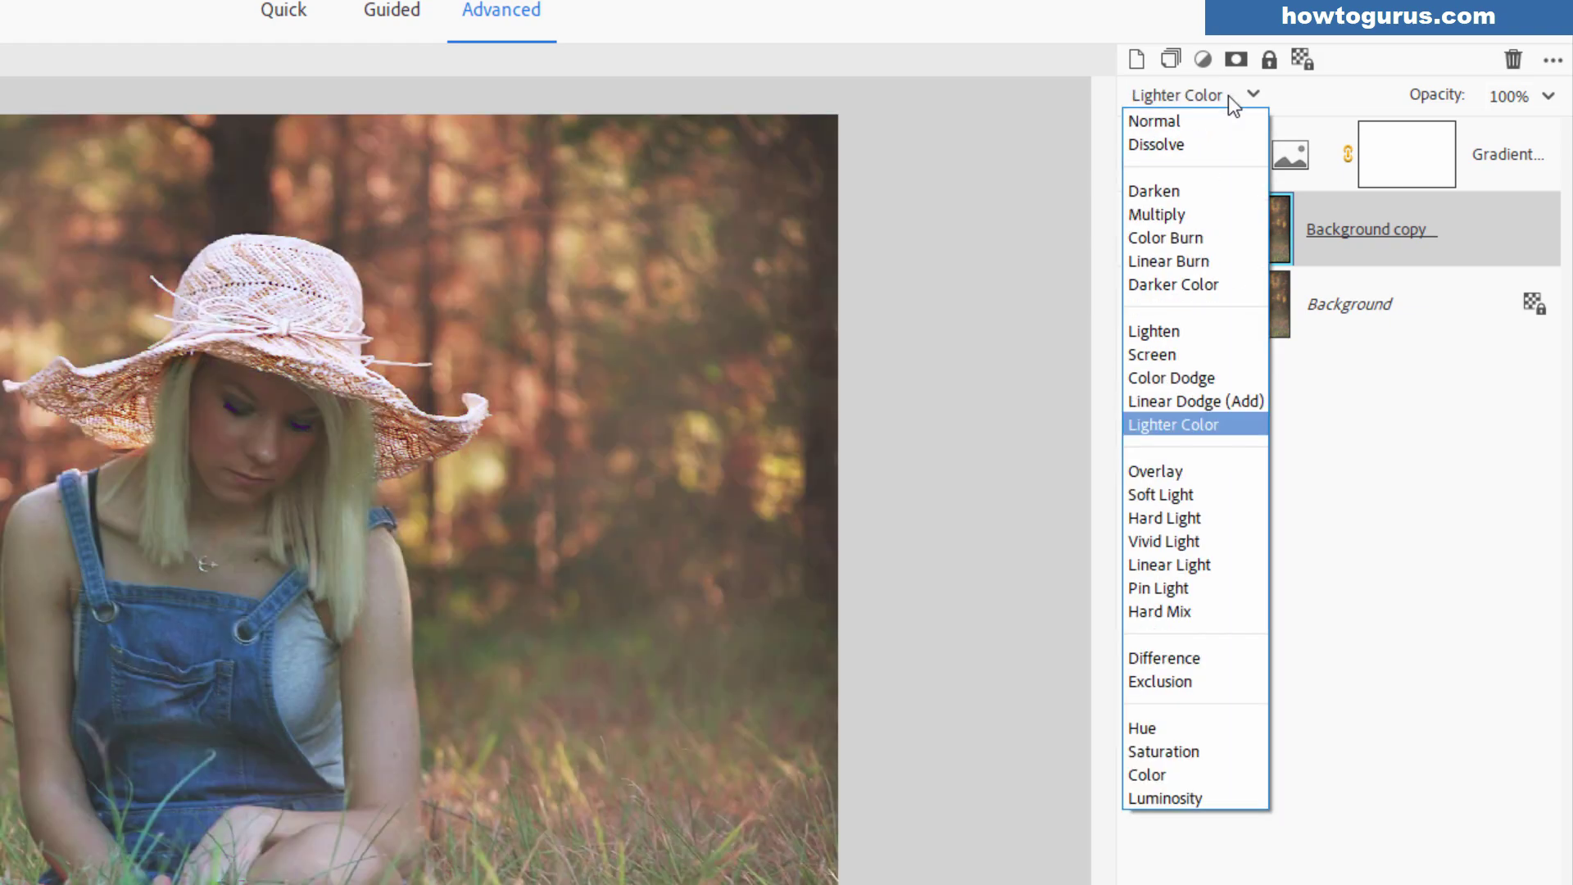
pyautogui.click(1186, 495)
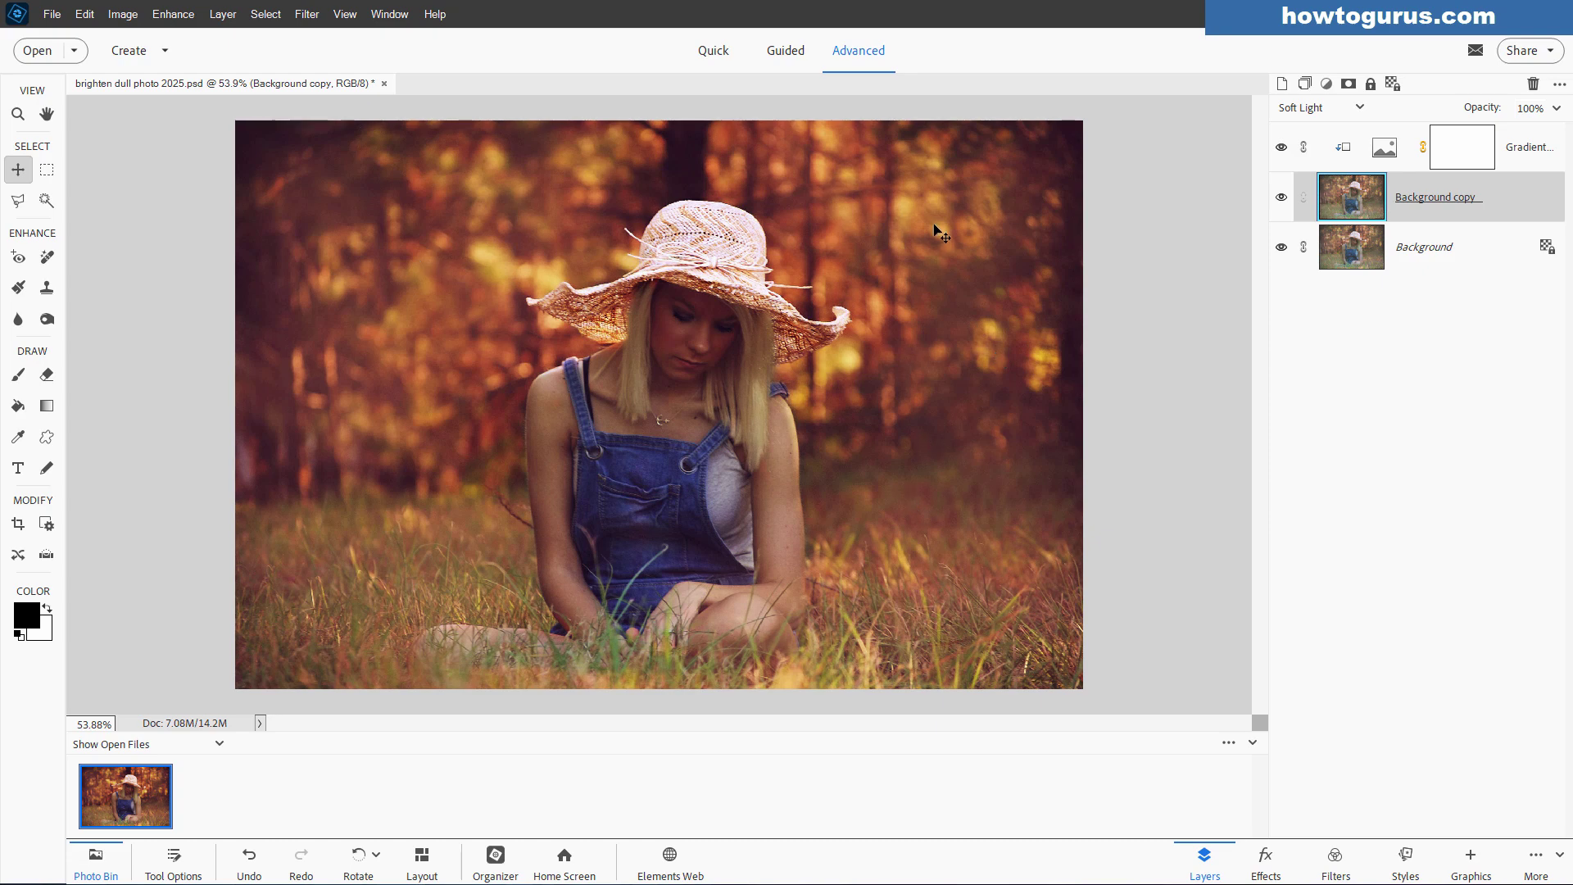
# Step: Select Background and add a Levels adjustment layer clipped to it
pyautogui.click(1281, 197)
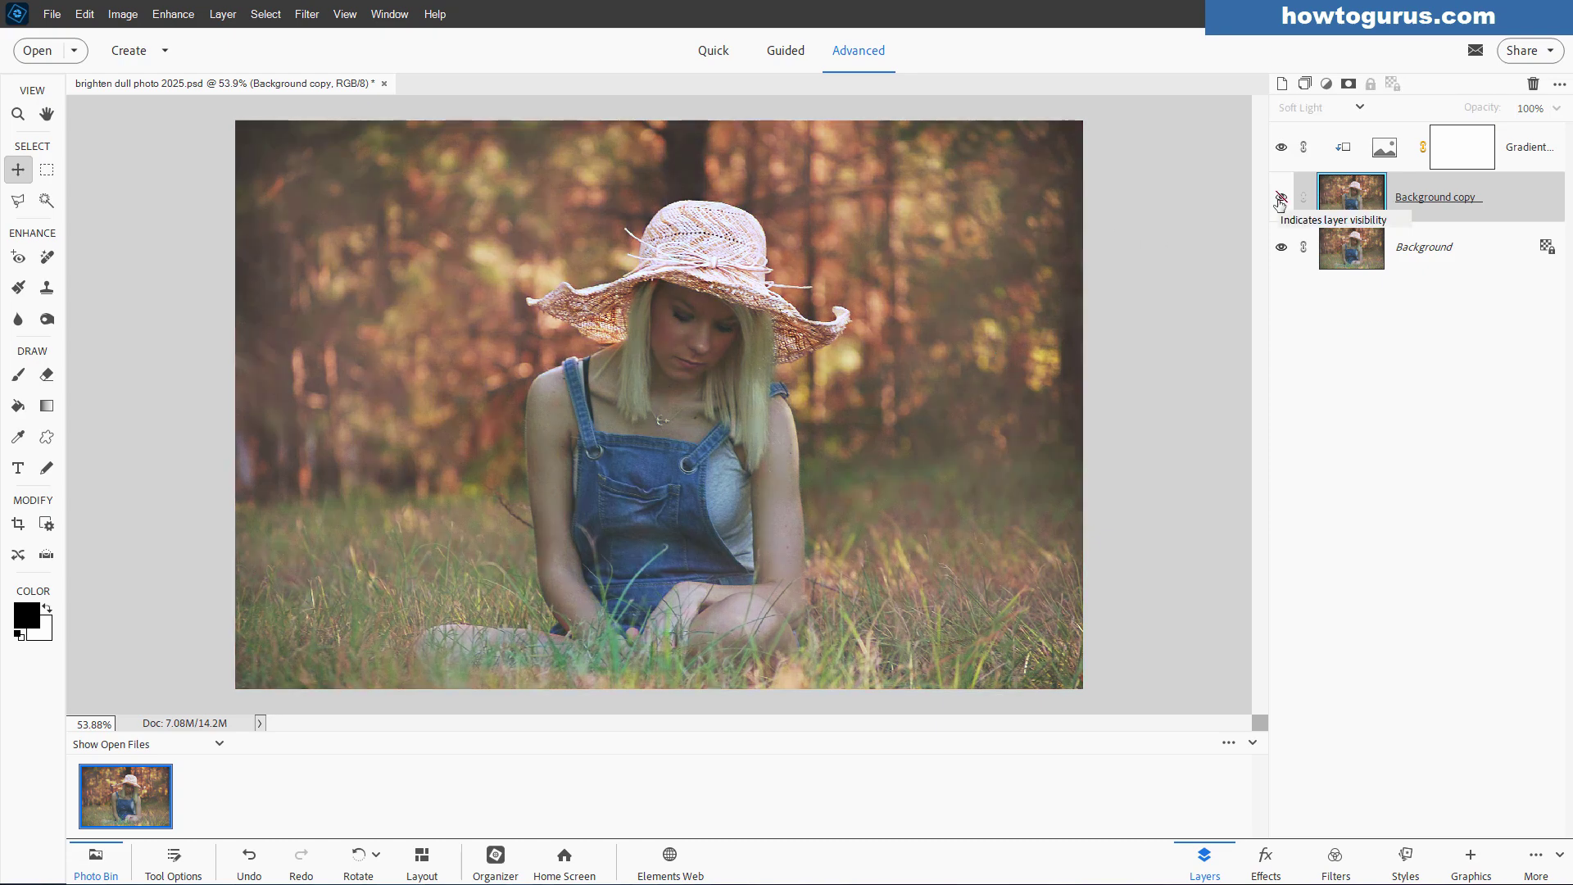
pyautogui.click(1282, 199)
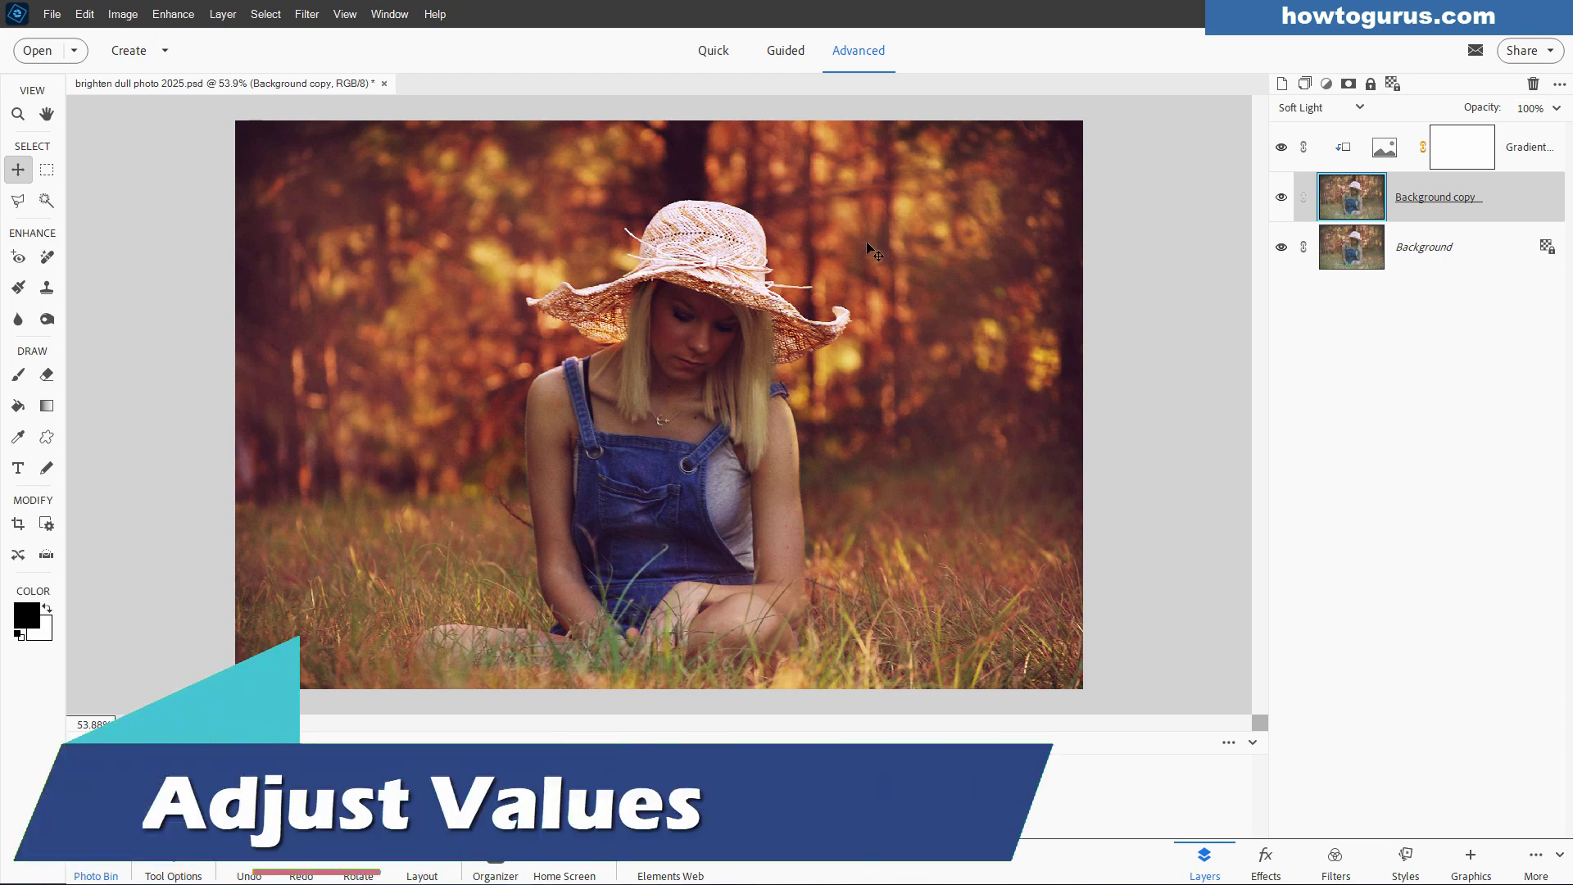
pyautogui.click(1452, 263)
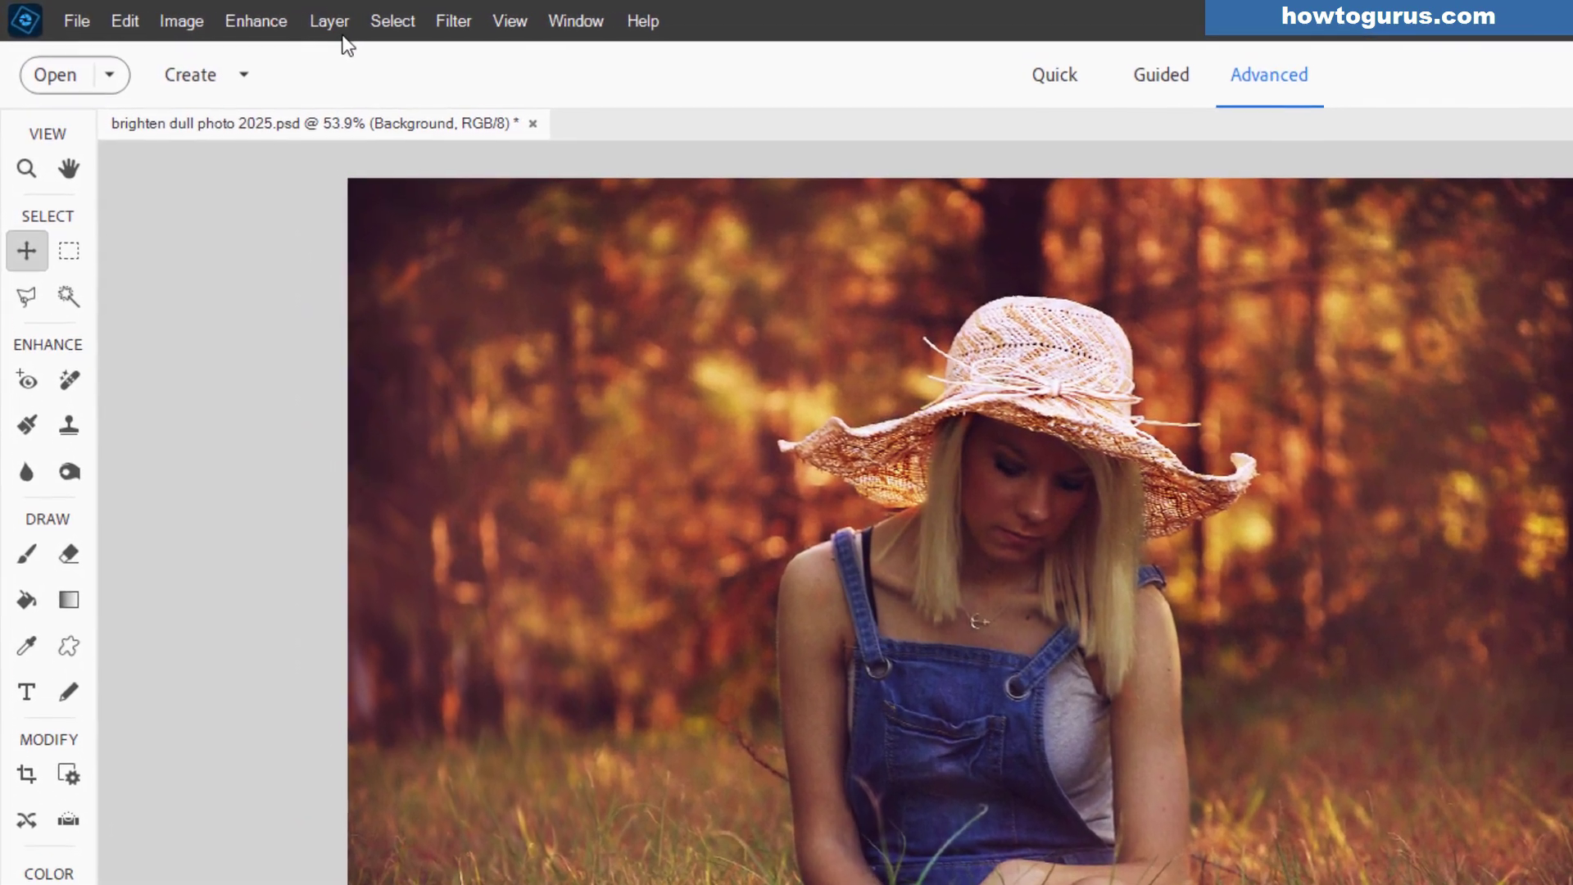
pyautogui.click(229, 15)
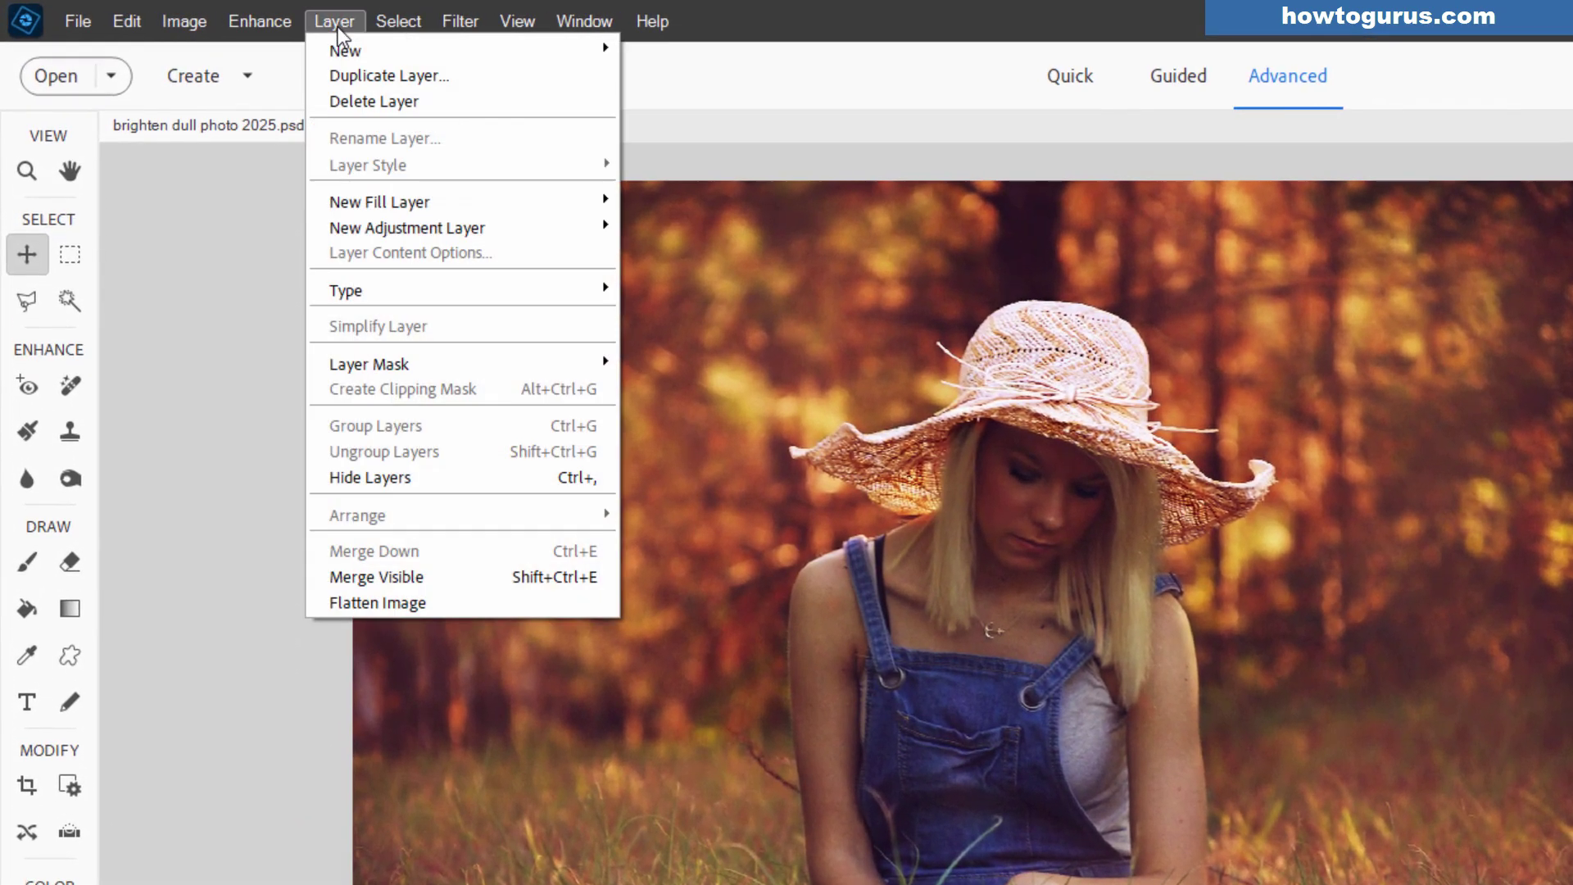
pyautogui.moveTo(426, 228)
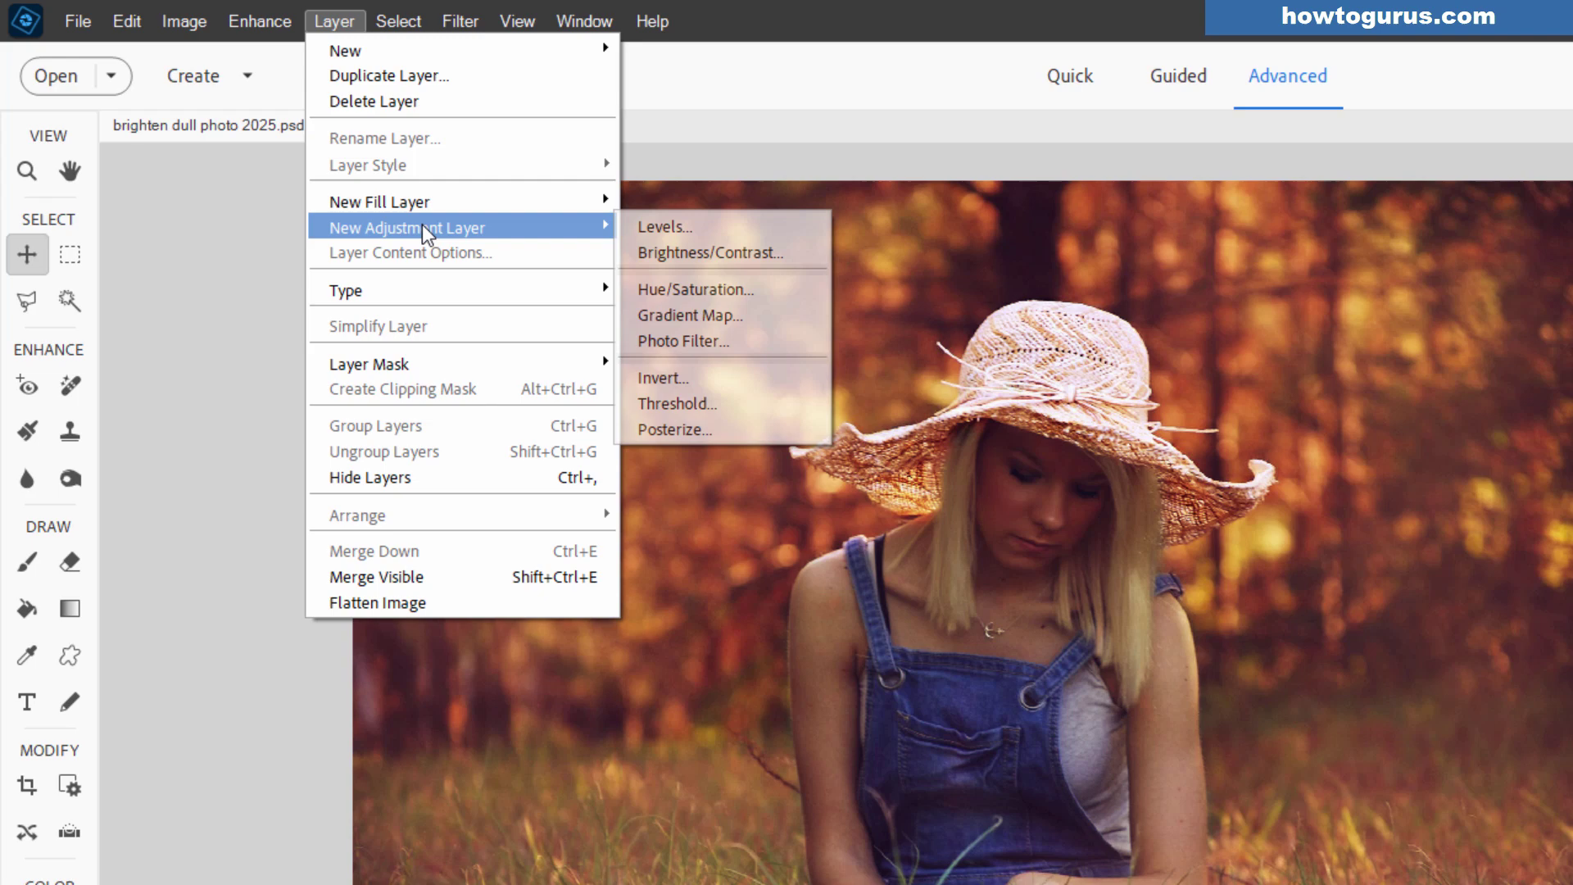
pyautogui.click(680, 228)
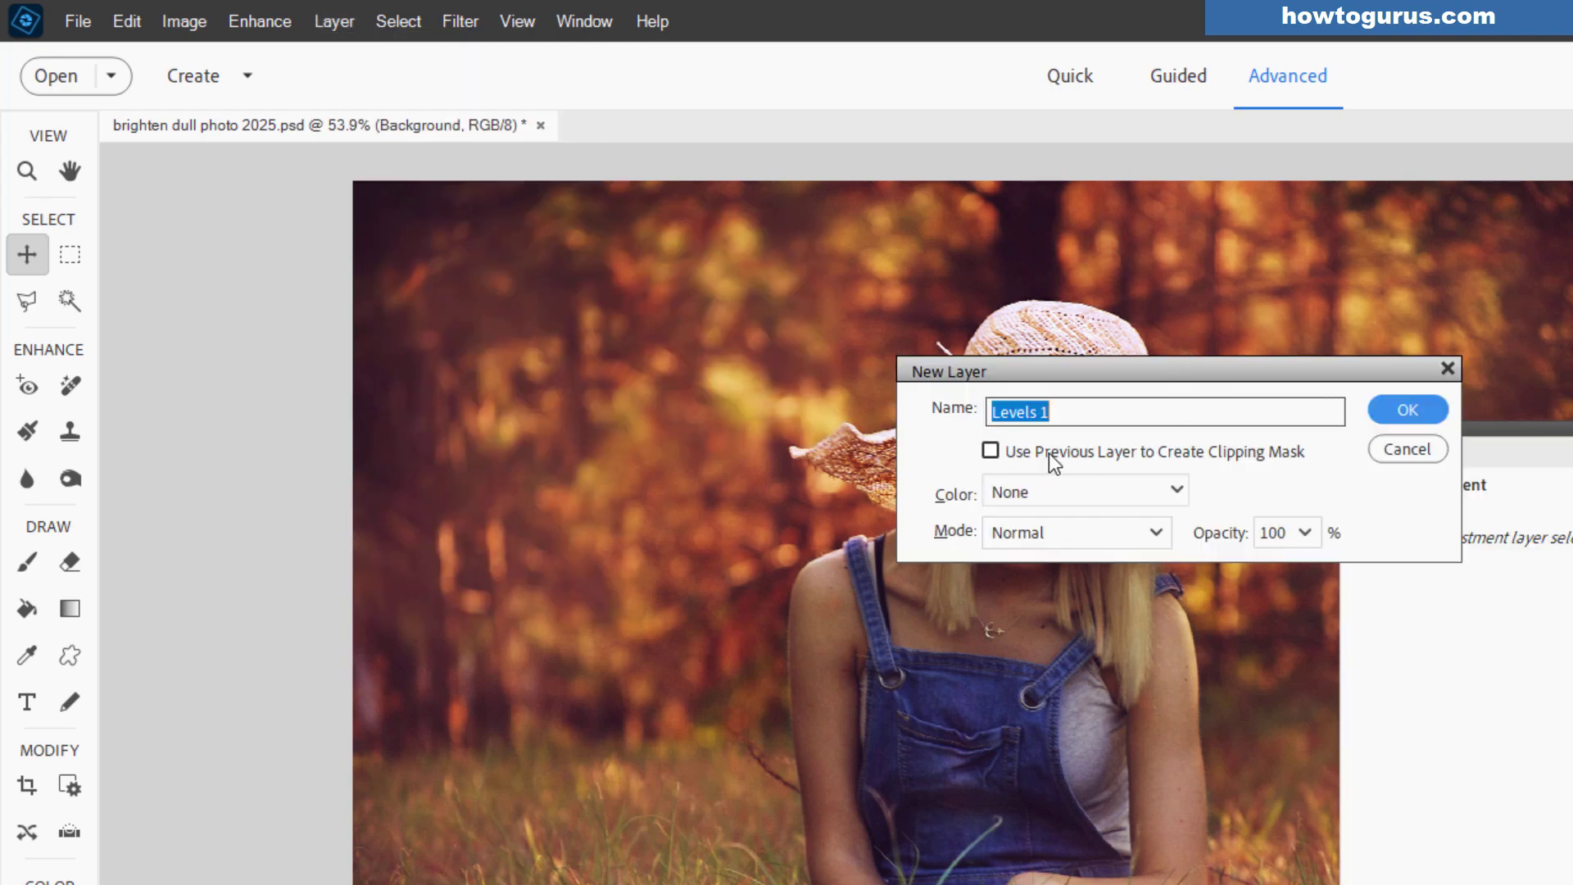
pyautogui.click(1090, 452)
pyautogui.click(1404, 411)
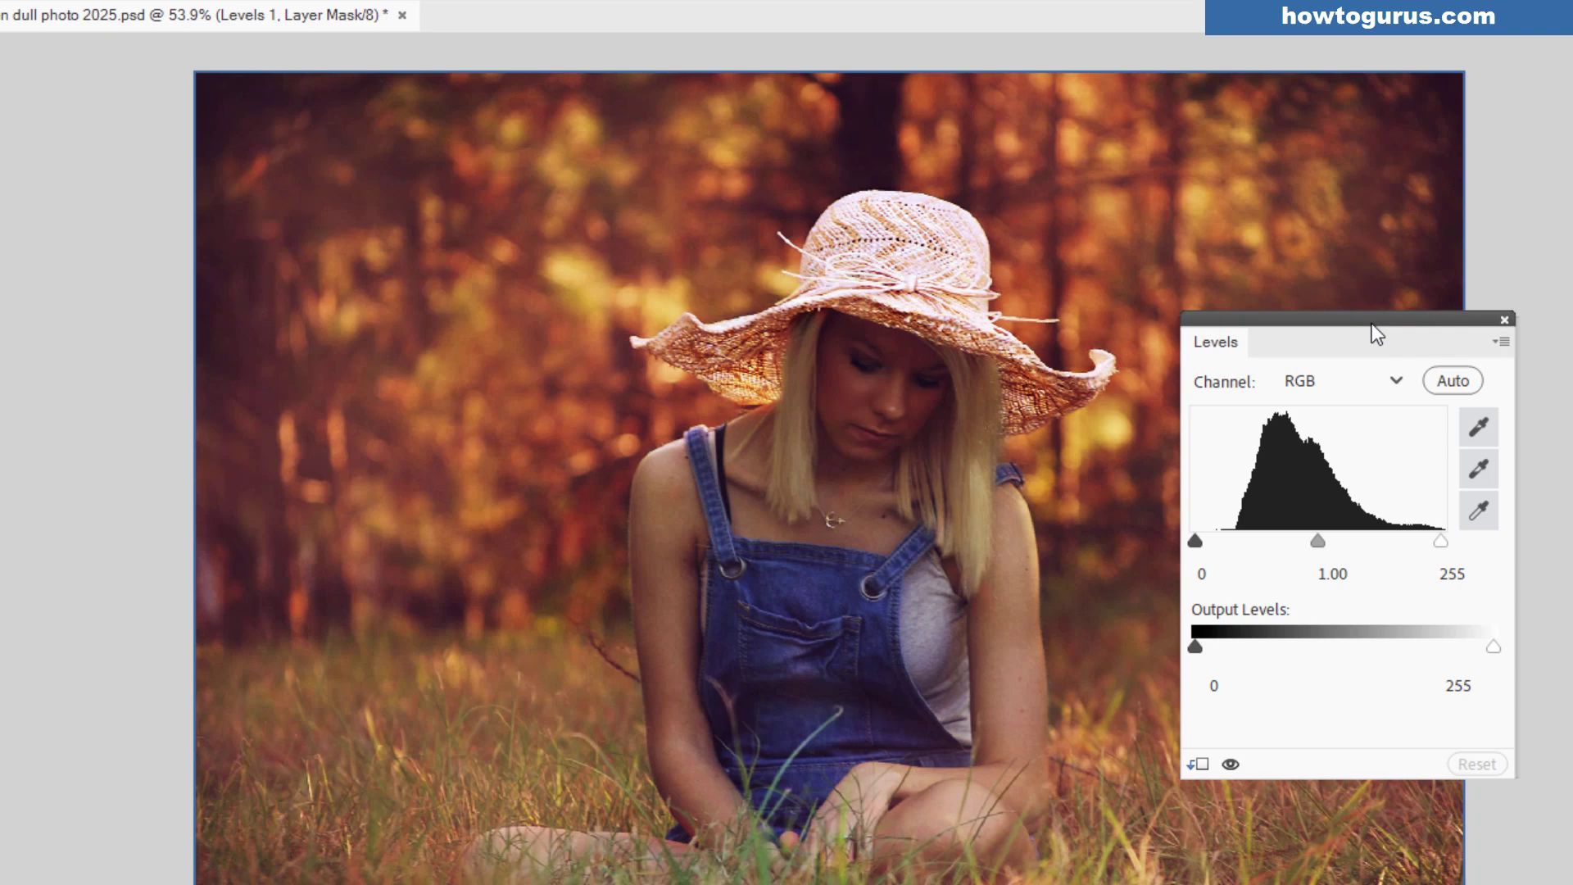
# Step: Set the Levels 1 input levels to 55, 2.21 and 204
pyautogui.moveTo(1372, 322); pyautogui.dragTo(1409, 261)
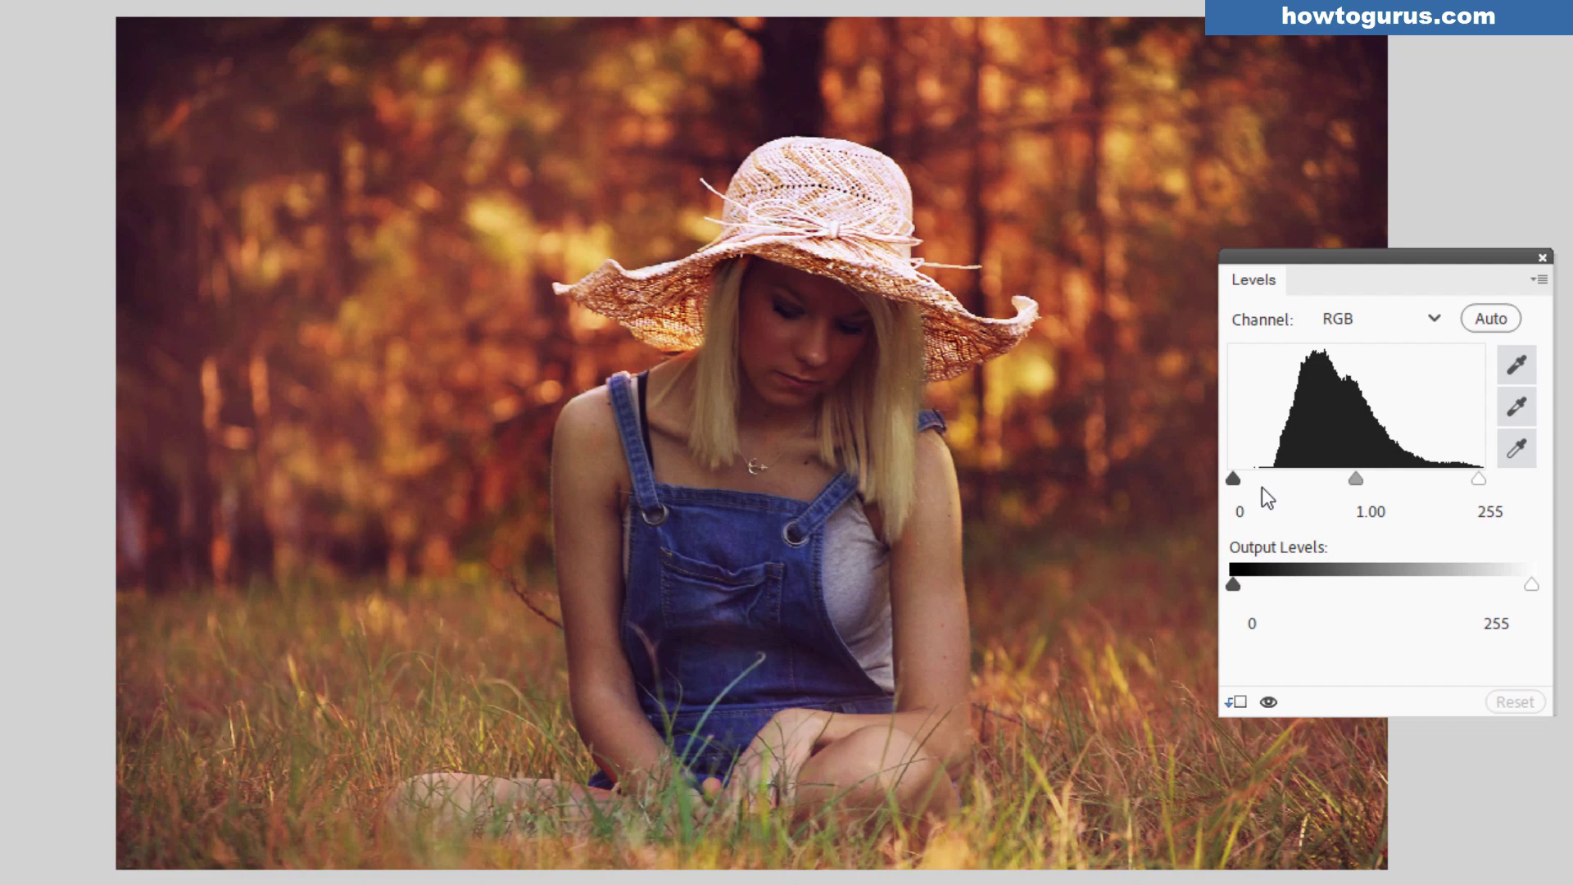
pyautogui.moveTo(1236, 480); pyautogui.dragTo(1261, 479)
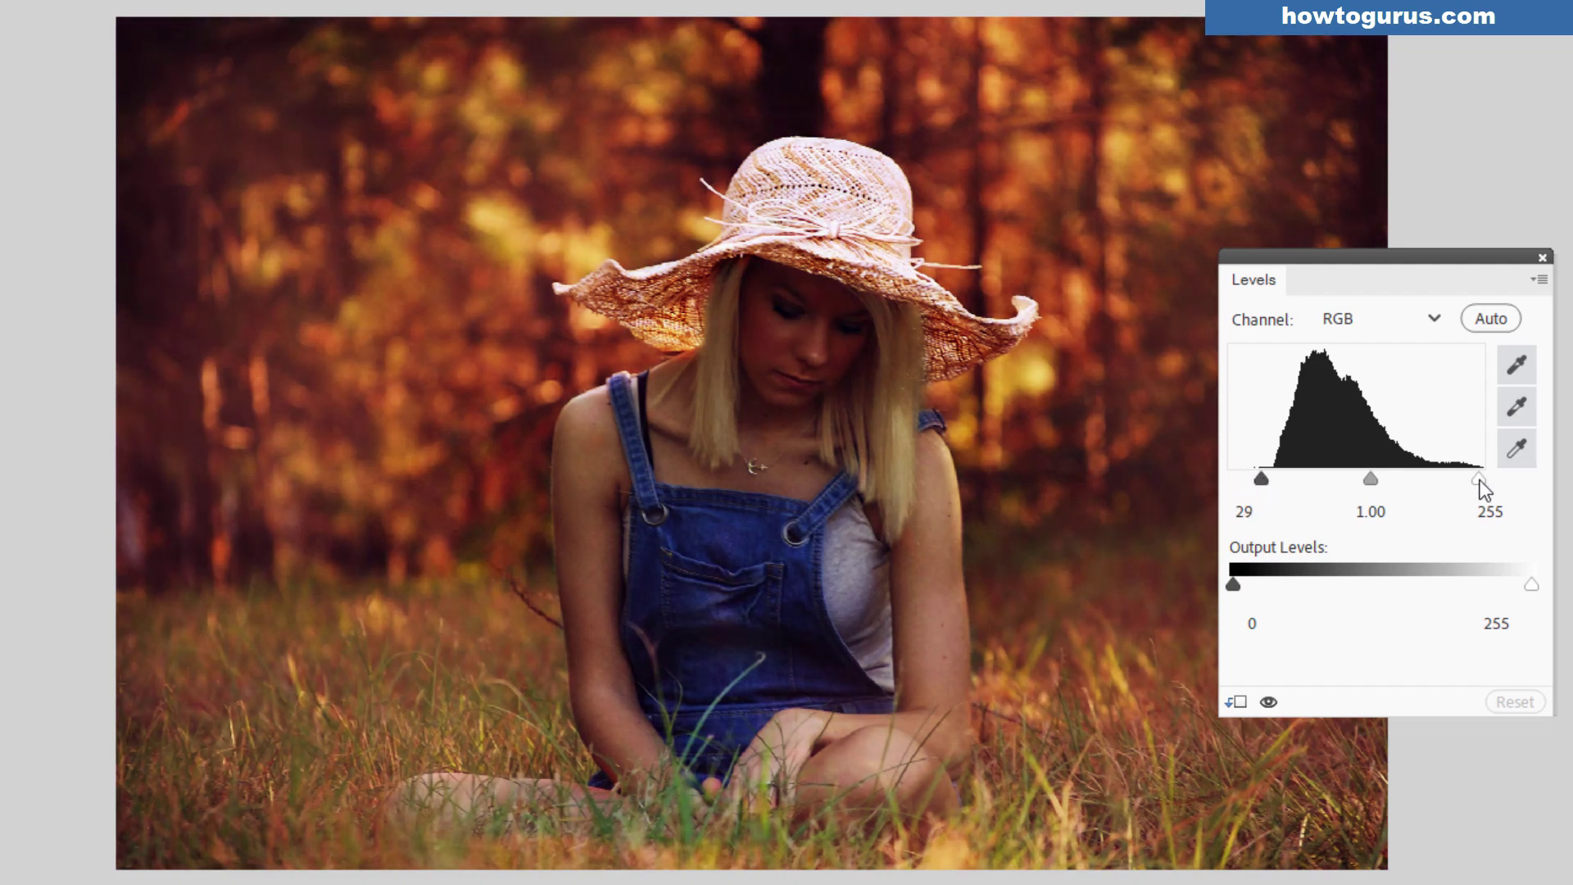
pyautogui.moveTo(1479, 482); pyautogui.dragTo(1280, 480)
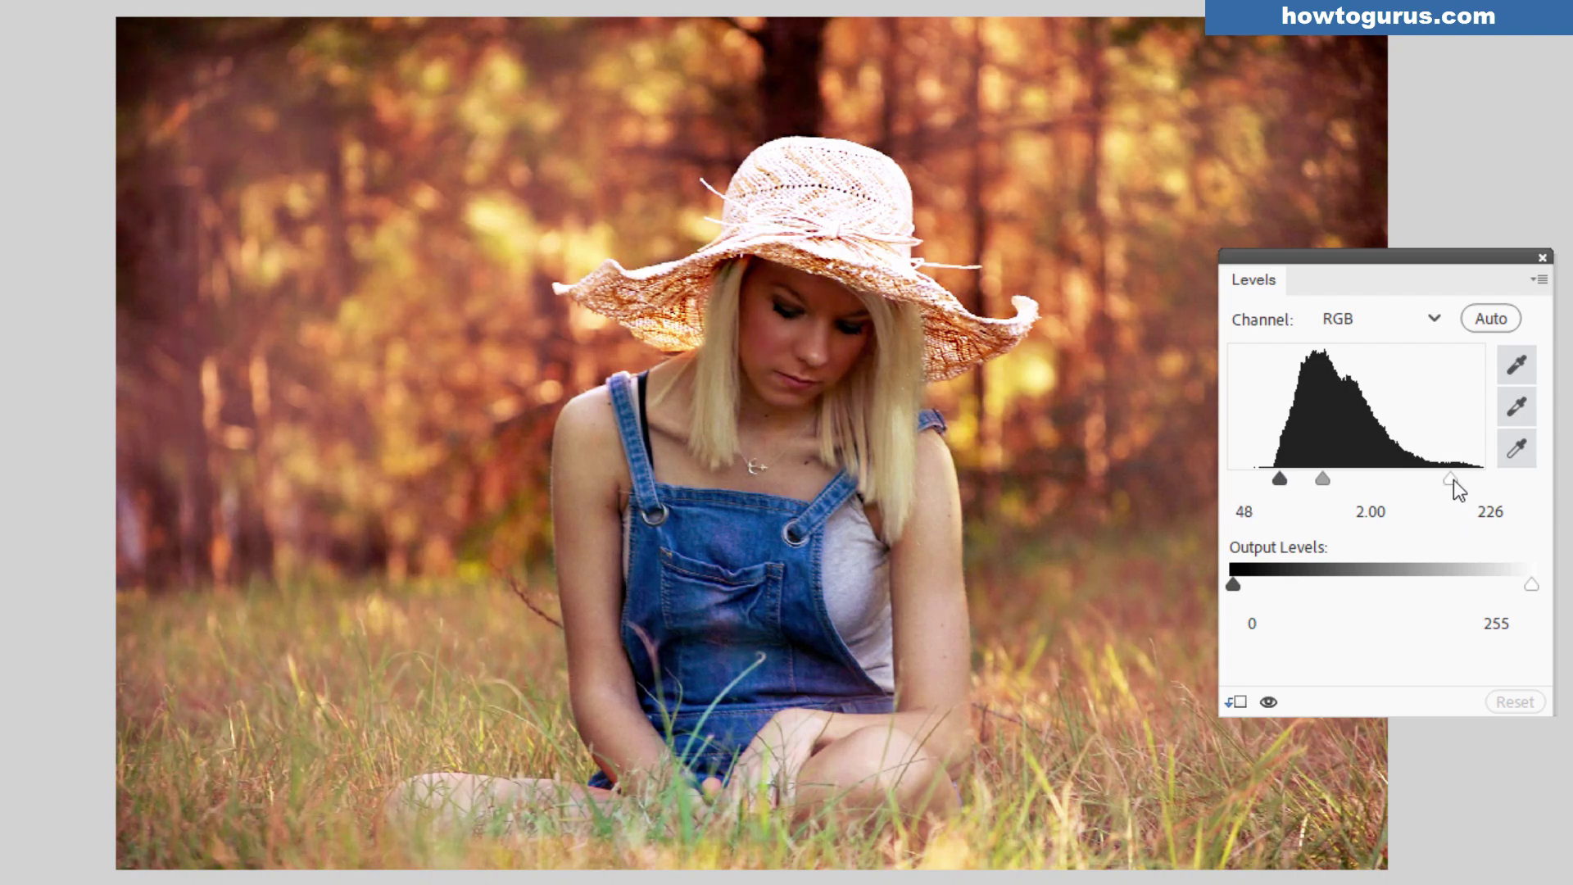
pyautogui.moveTo(1452, 480); pyautogui.dragTo(1439, 475)
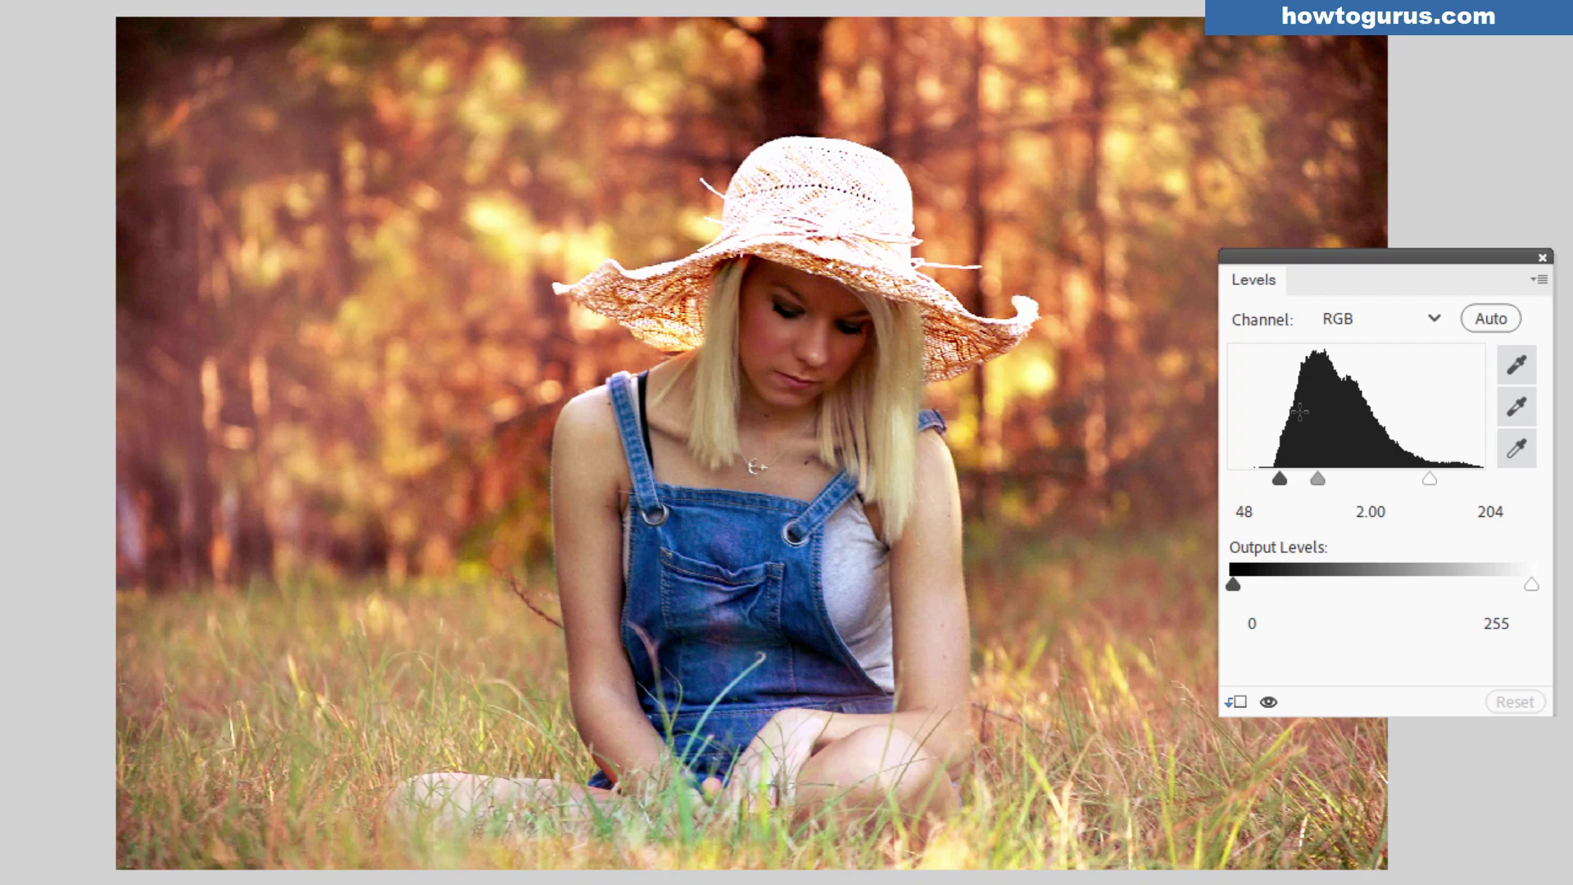
pyautogui.moveTo(1331, 479); pyautogui.dragTo(1290, 473)
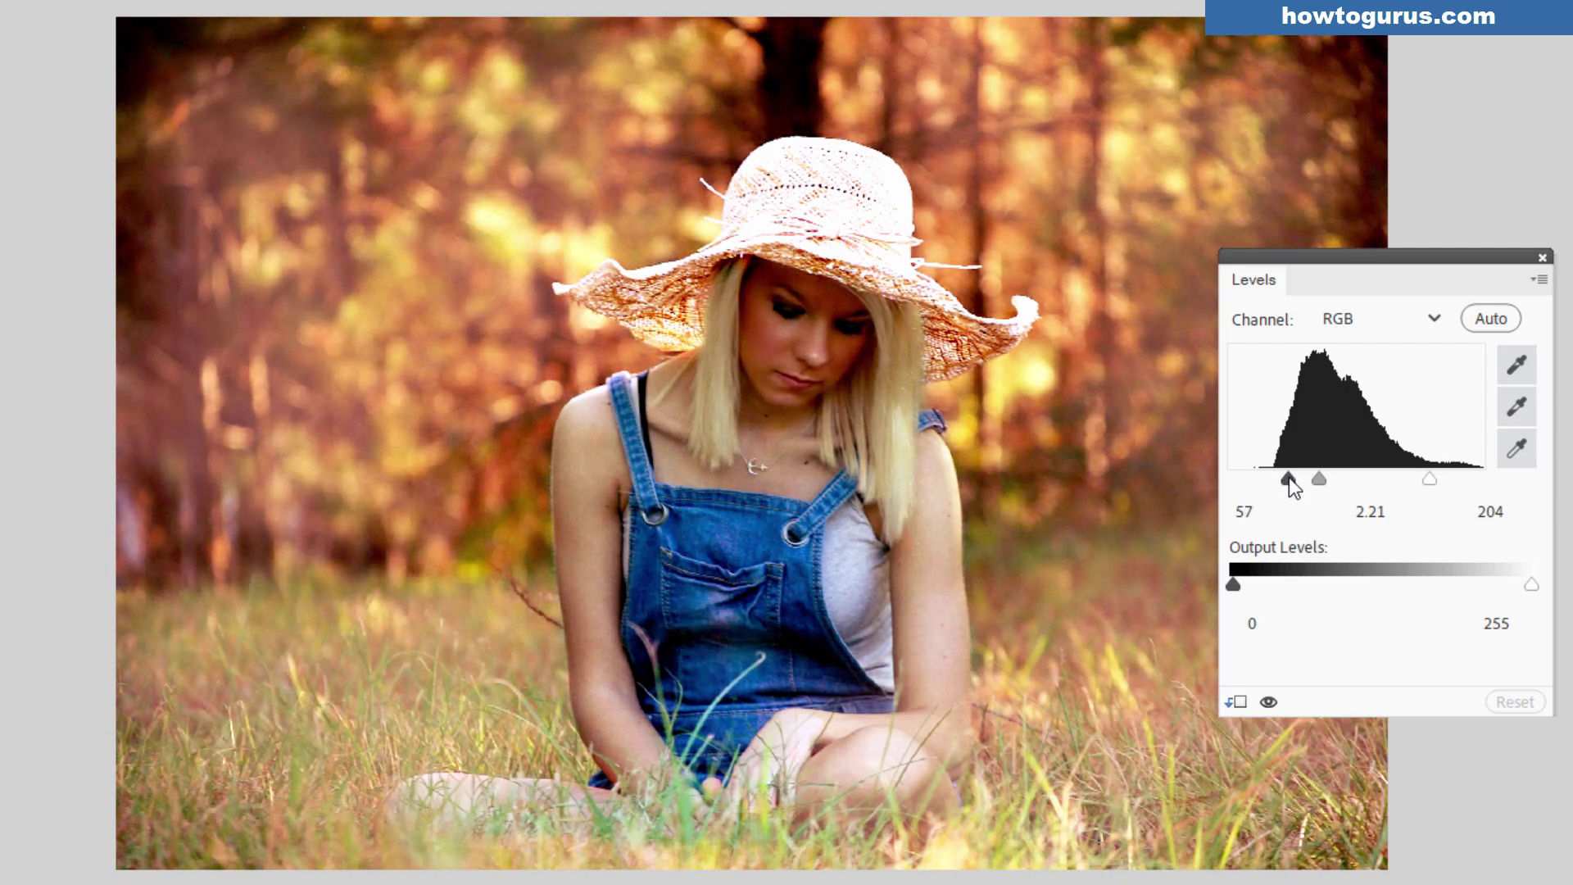
pyautogui.moveTo(1290, 477); pyautogui.dragTo(1285, 477)
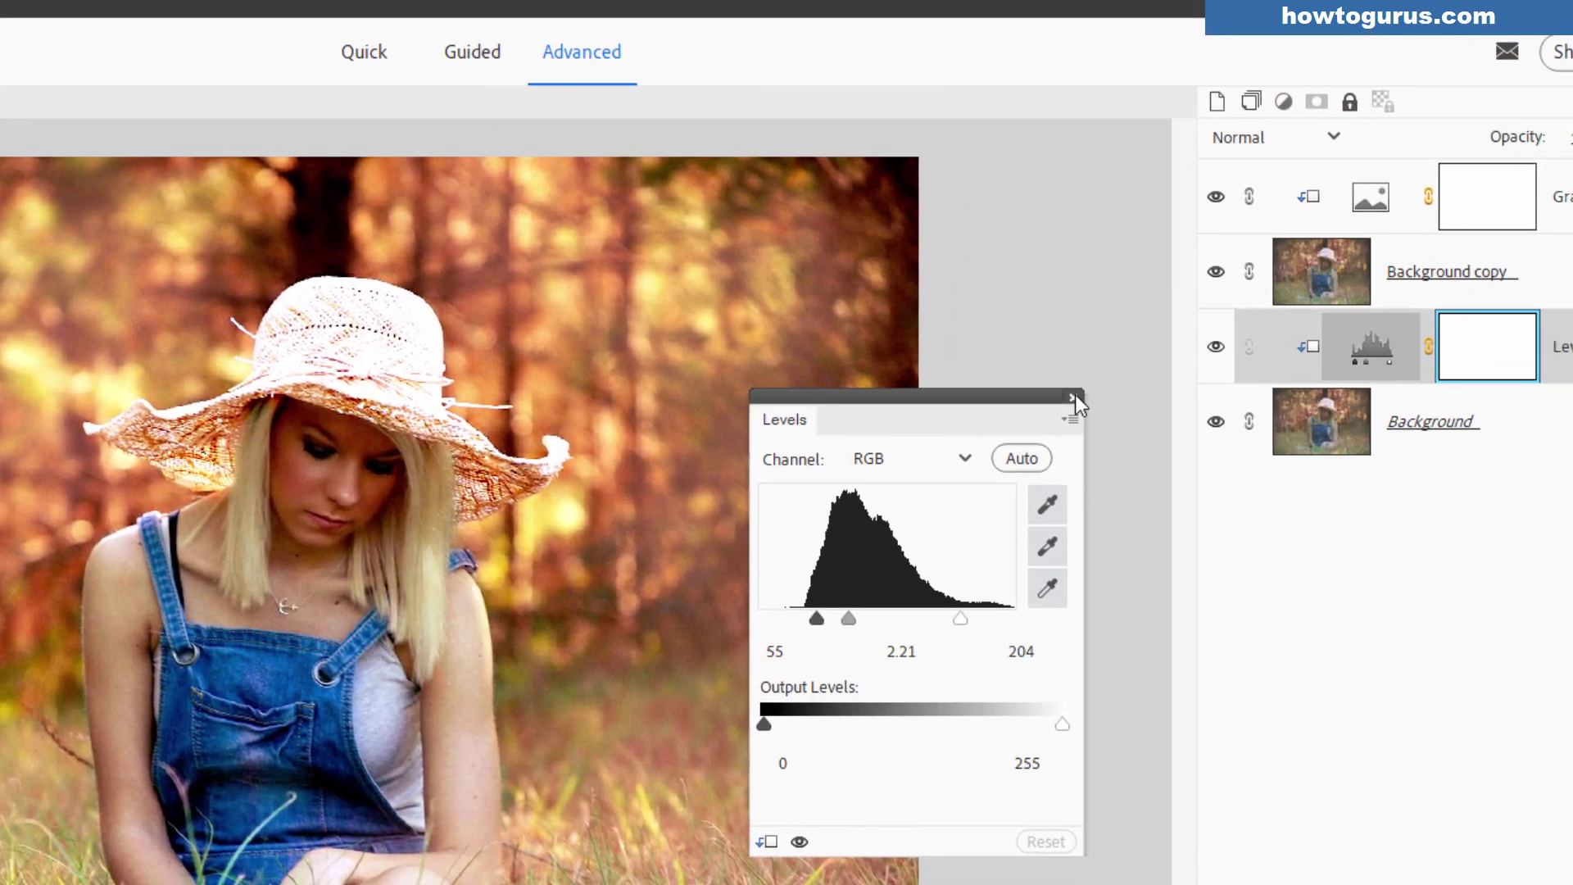
pyautogui.click(1462, 281)
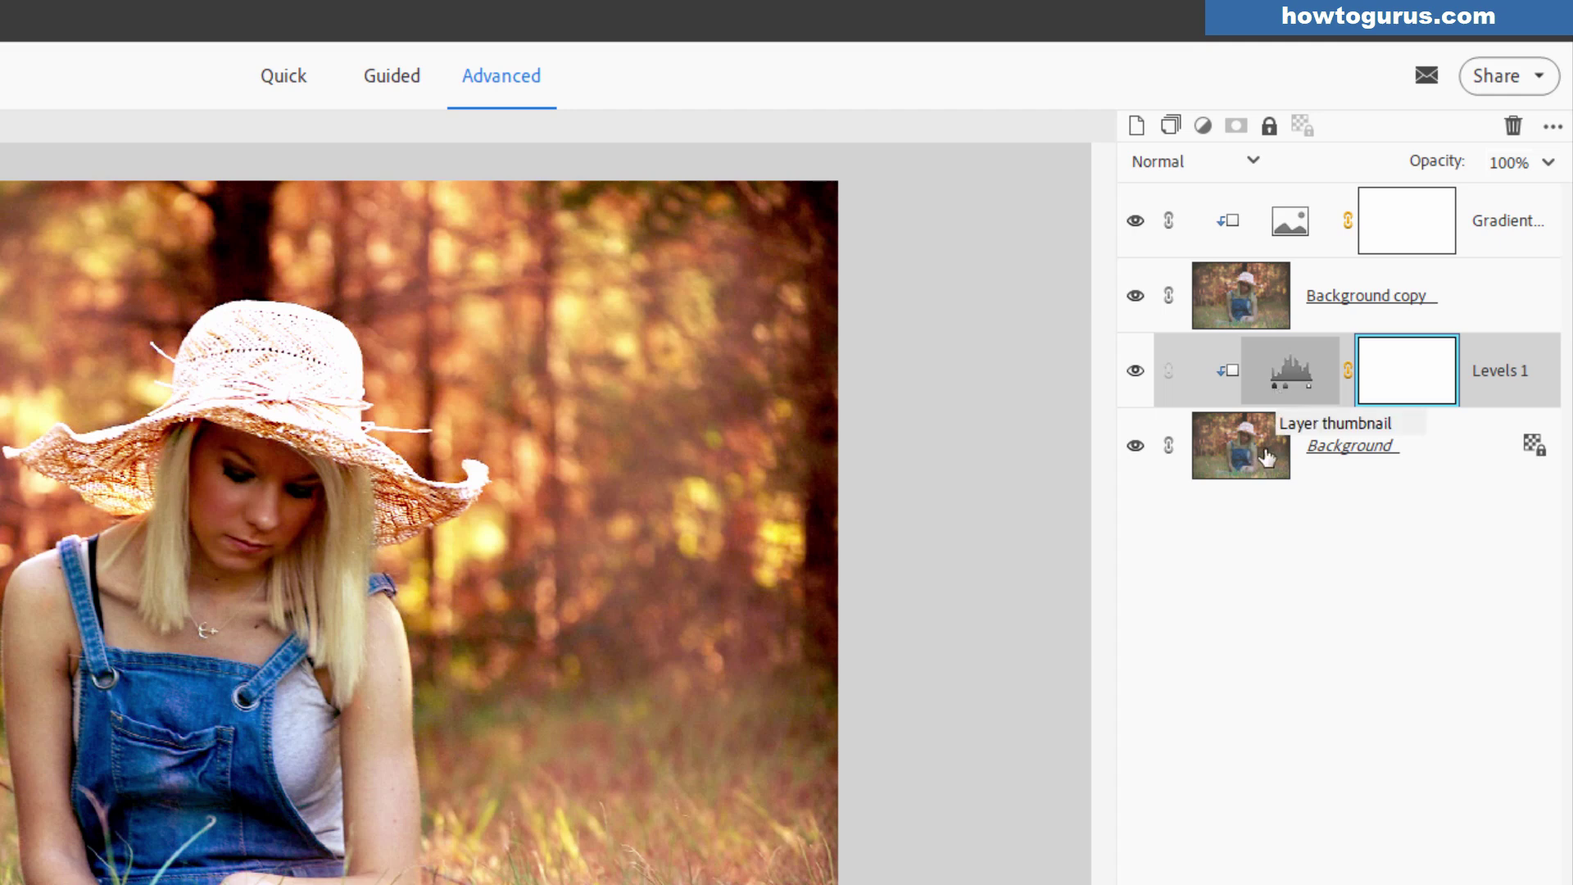
# Step: Reopen Levels 1 and nudge the black input slider toward 50
pyautogui.doubleClick(1283, 367)
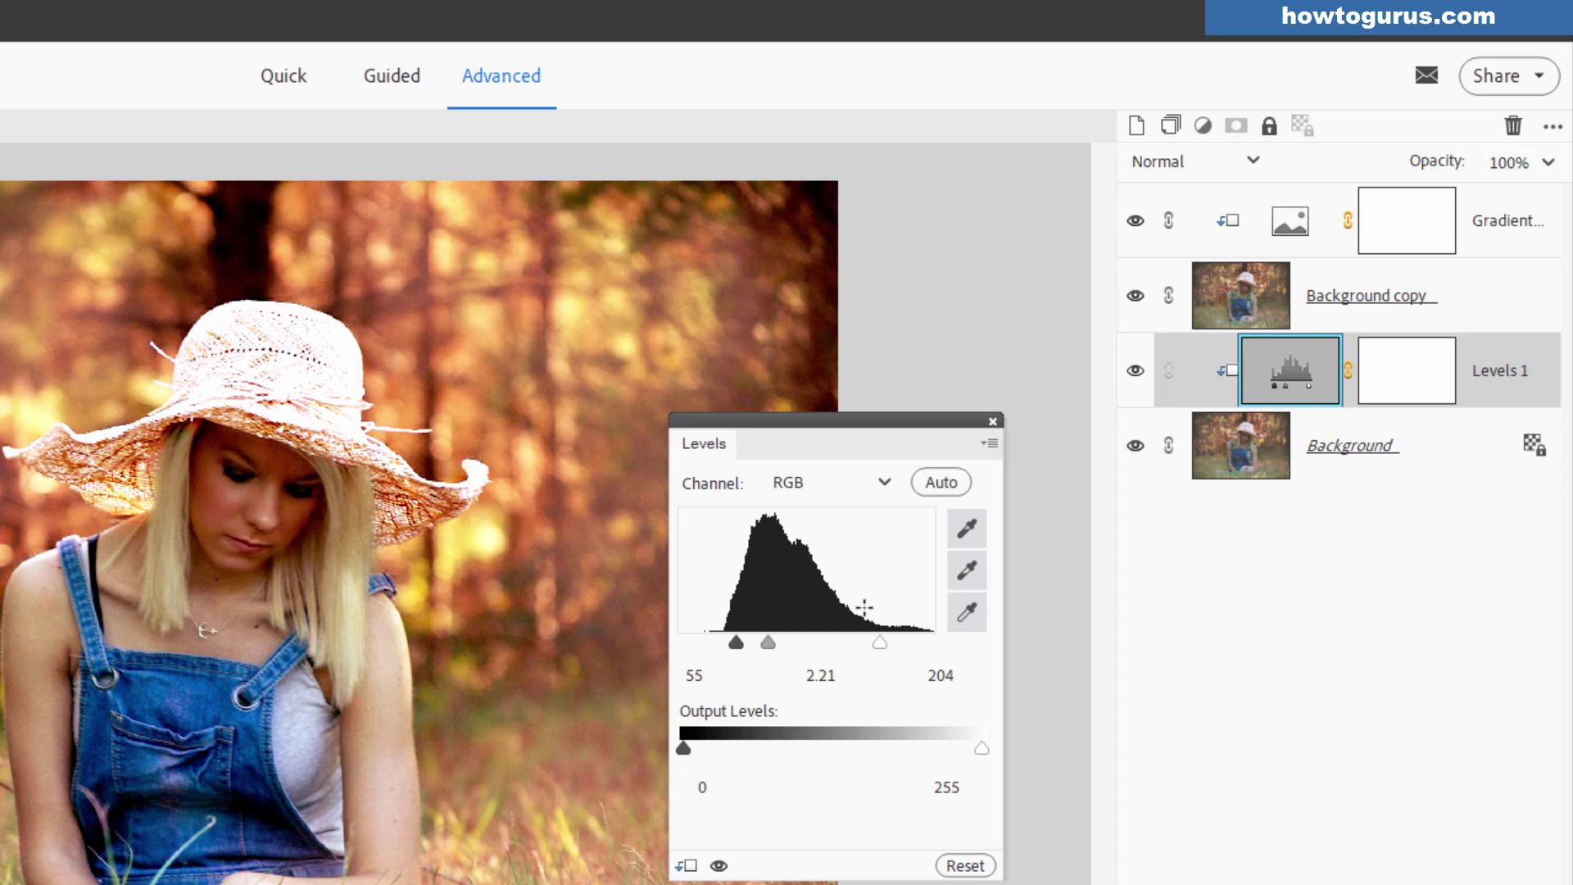
pyautogui.moveTo(743, 645); pyautogui.dragTo(740, 643)
pyautogui.click(993, 422)
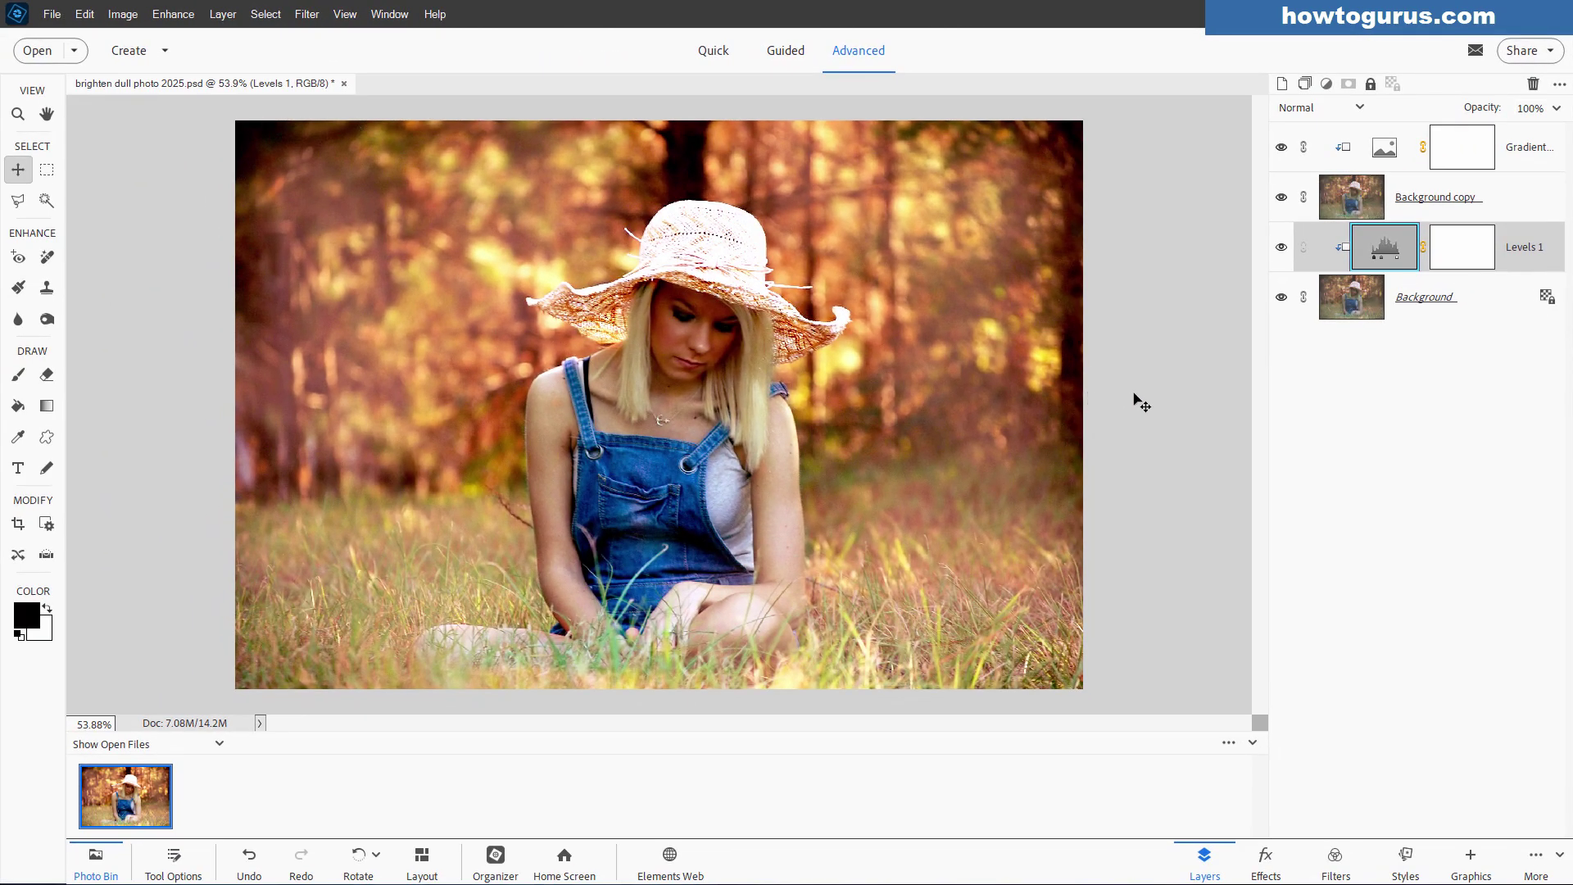
# Step: Duplicate Background as Background copy 2, move it to the top, and hide it
pyautogui.click(1408, 317)
pyautogui.rightClick(1409, 316)
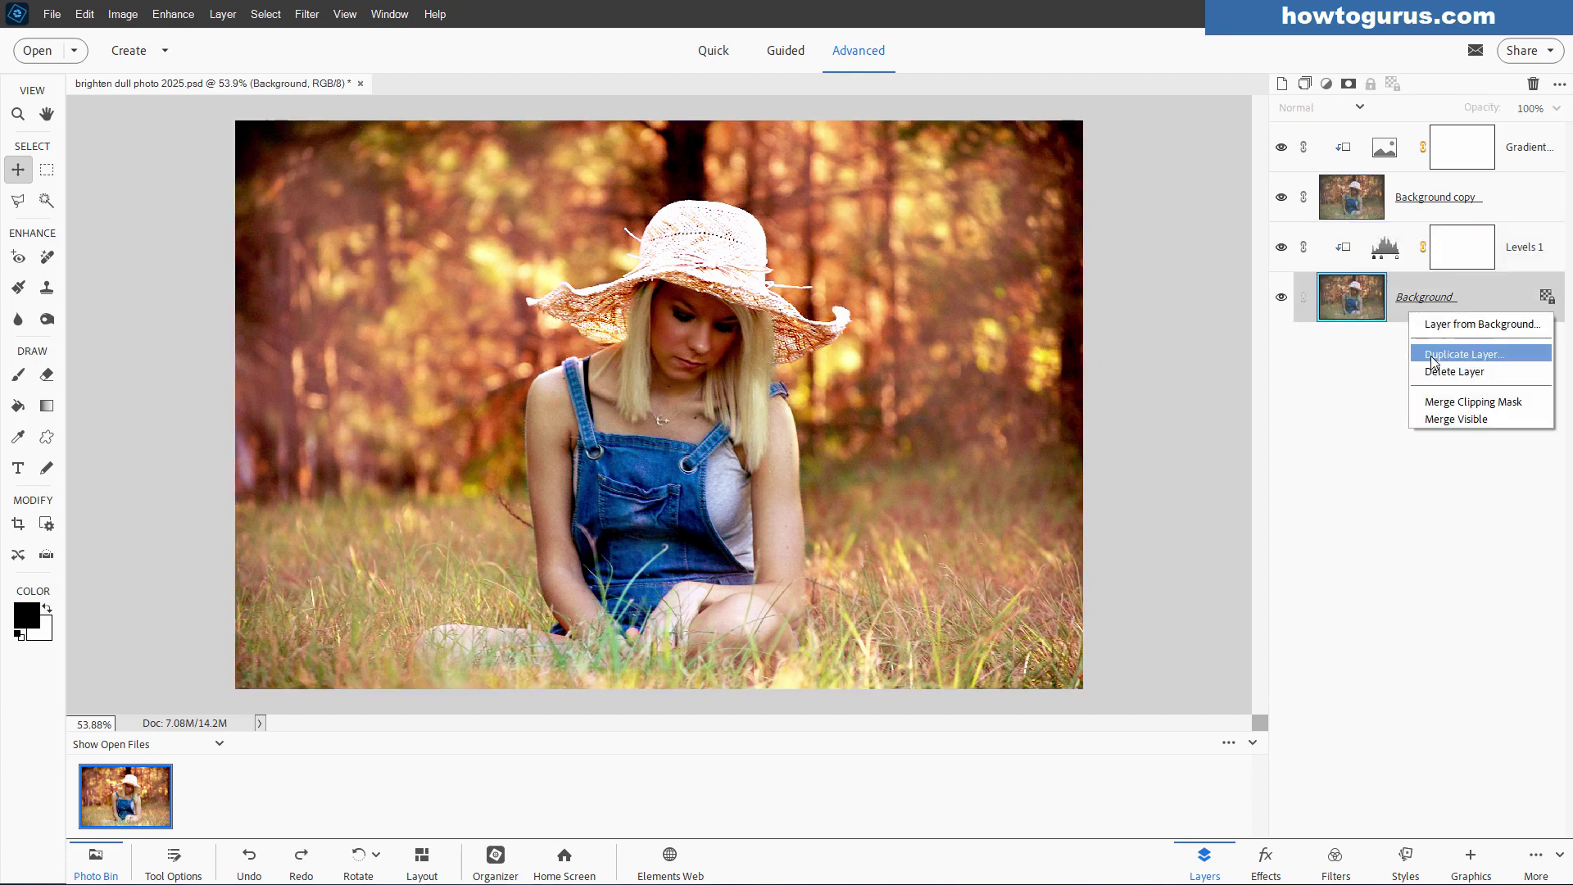
pyautogui.click(1434, 357)
pyautogui.click(927, 269)
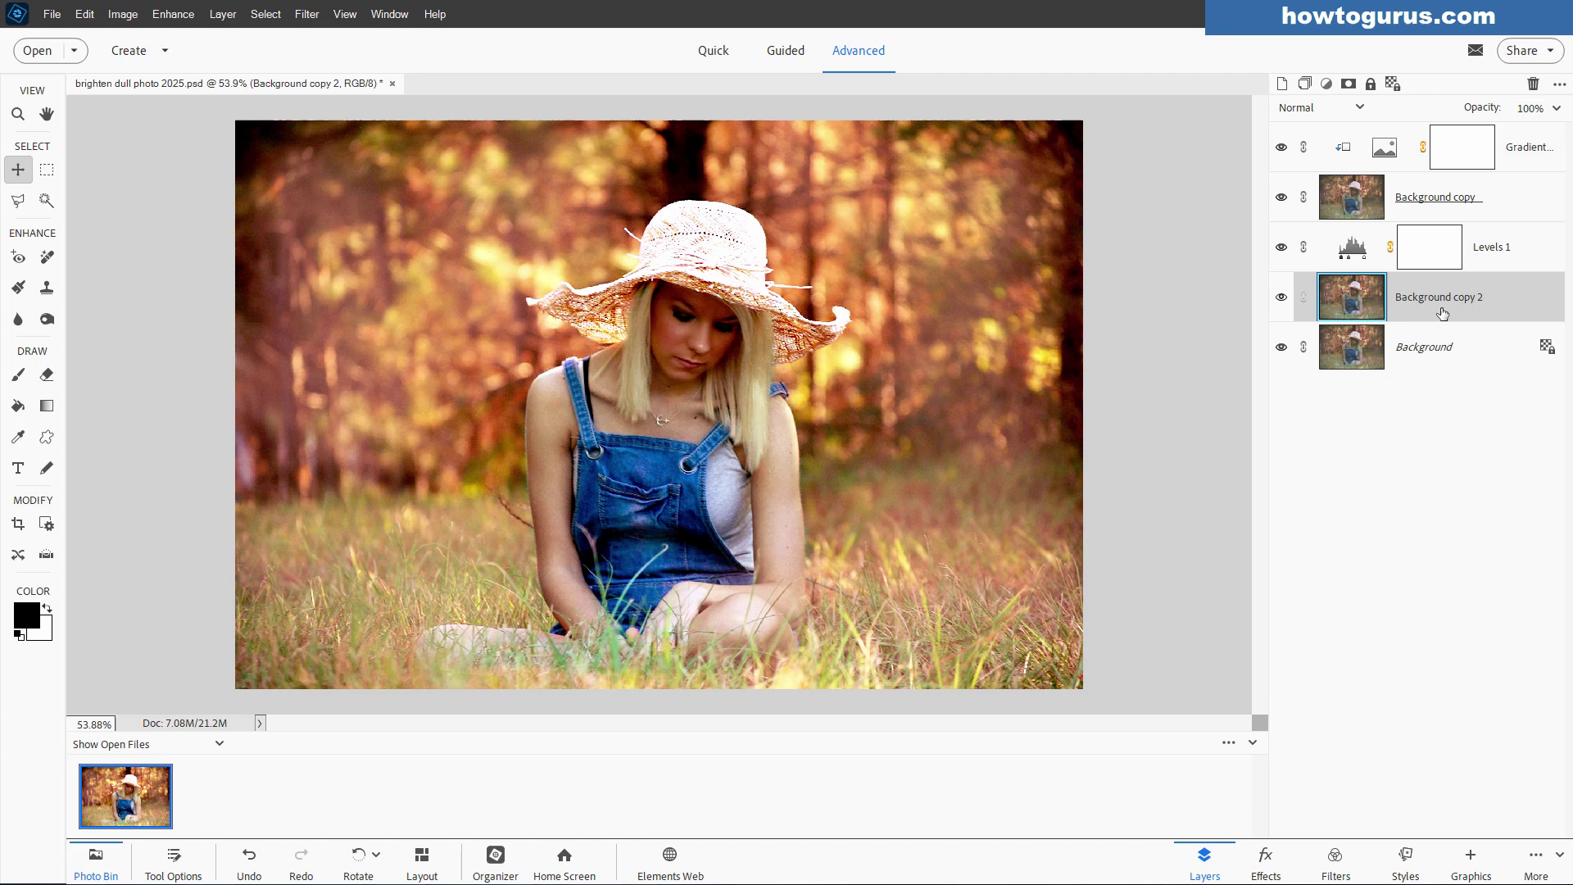
pyautogui.moveTo(1434, 297); pyautogui.dragTo(1475, 137)
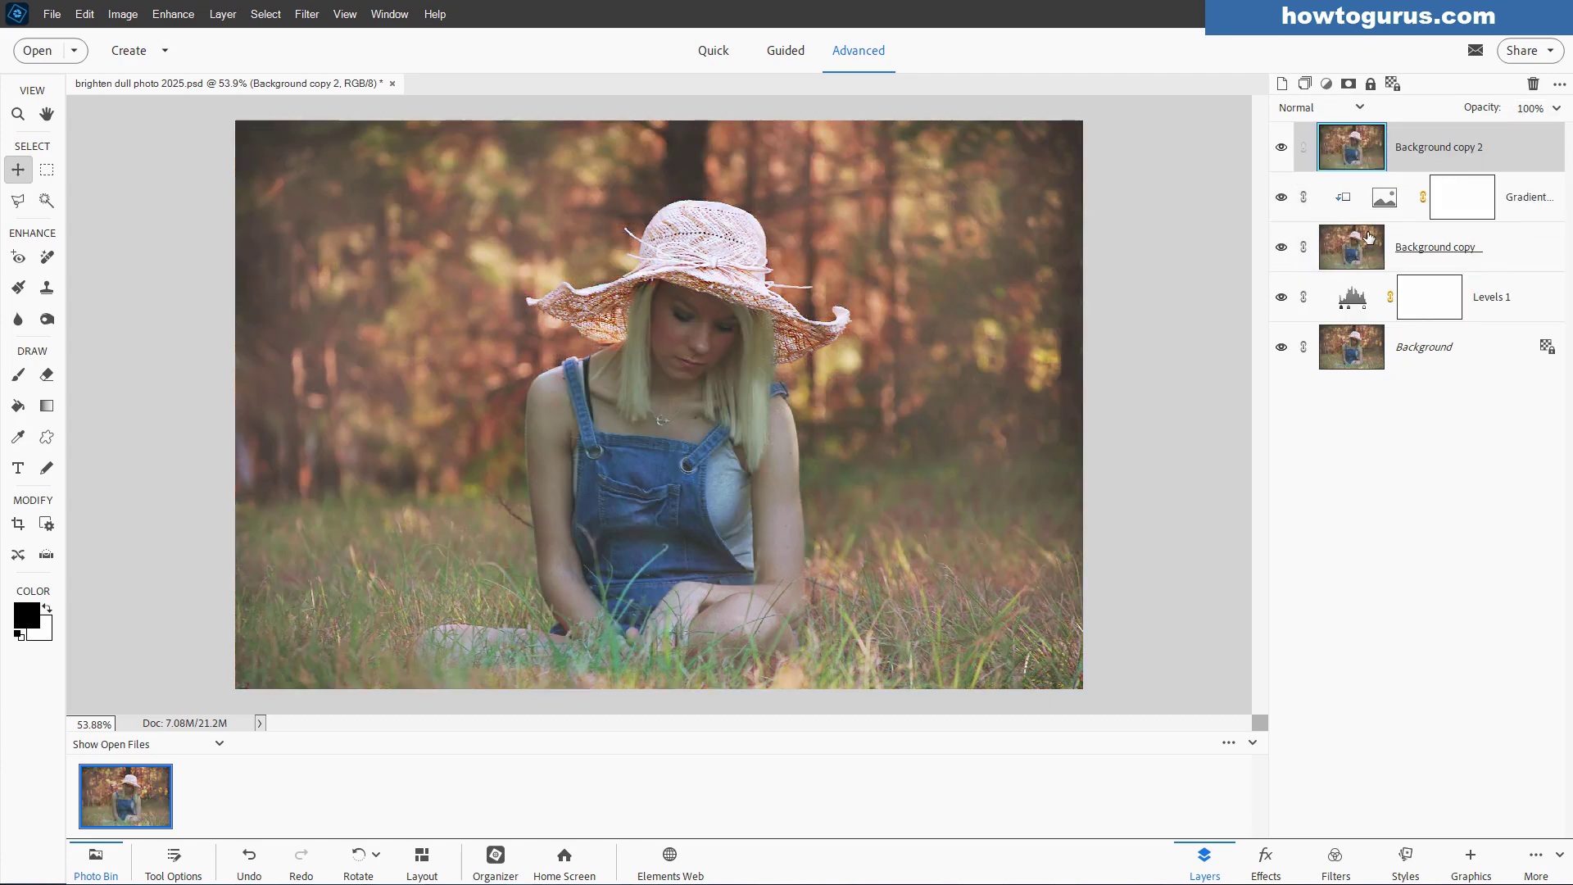
pyautogui.click(1282, 147)
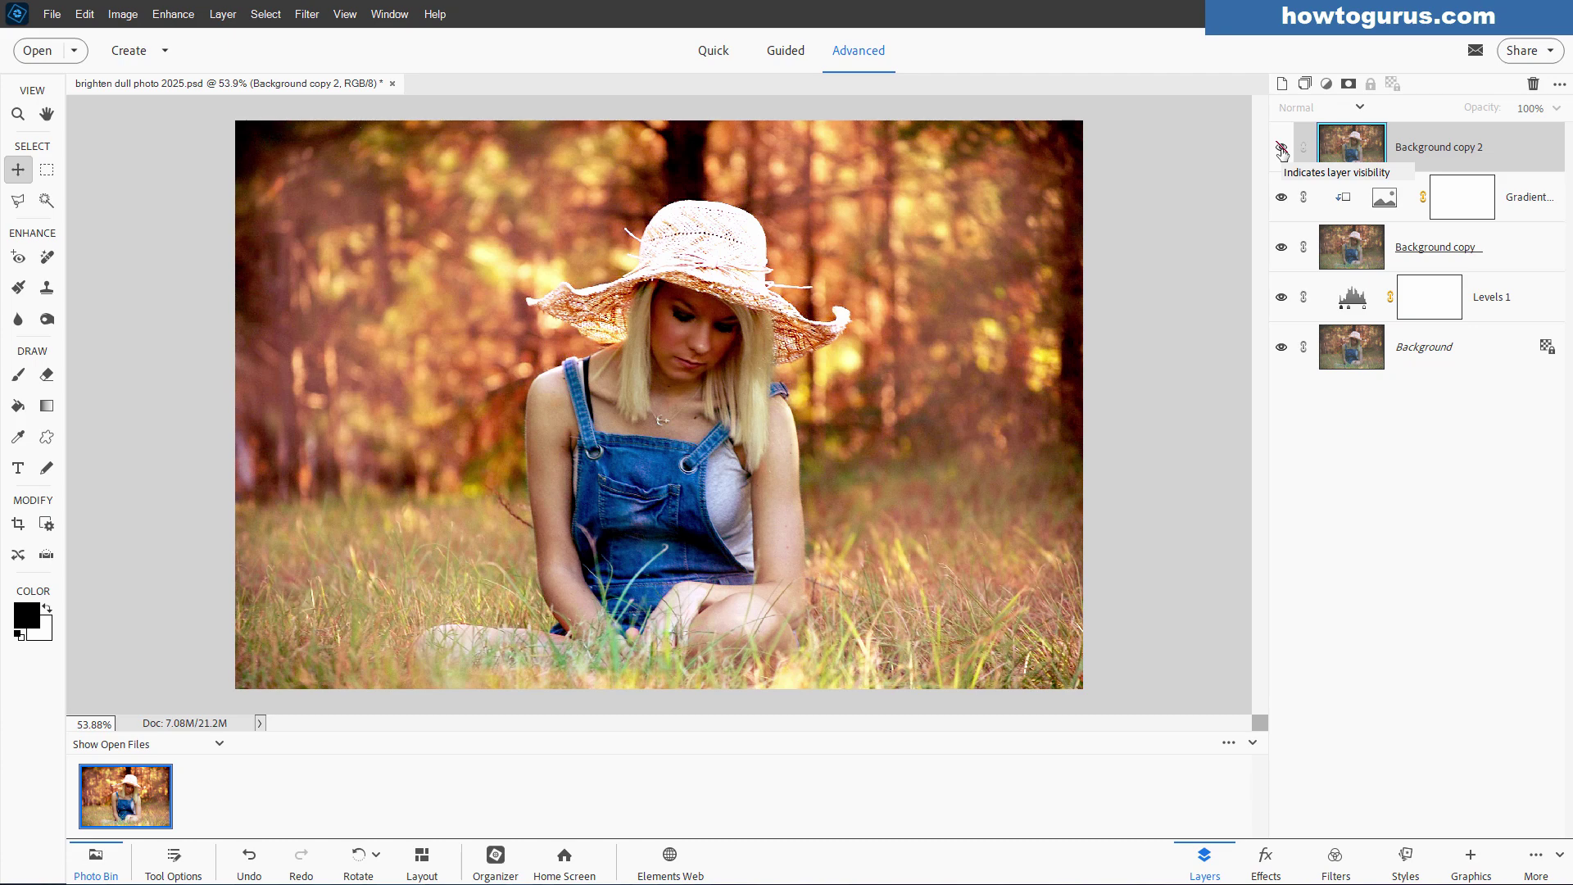